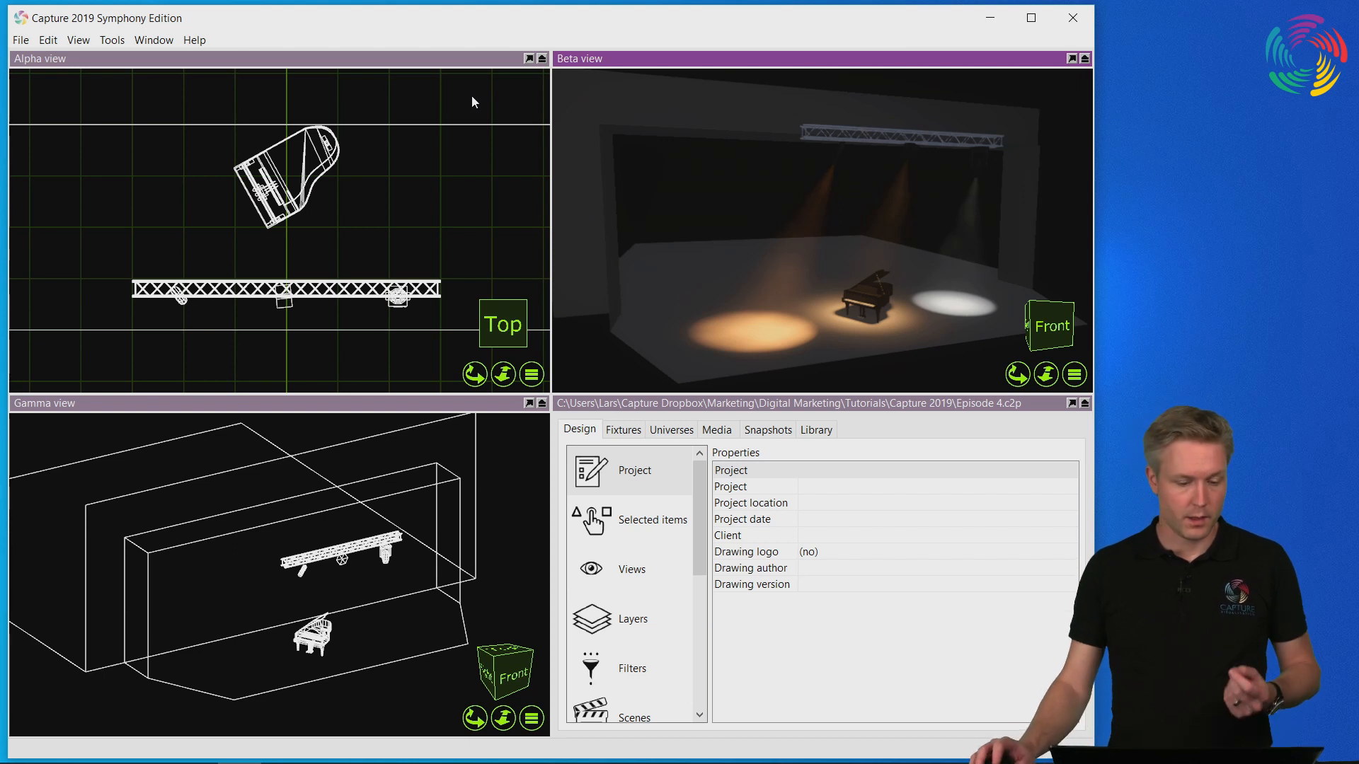
left_click(302, 573)
left_click_drag(343, 567, 379, 553)
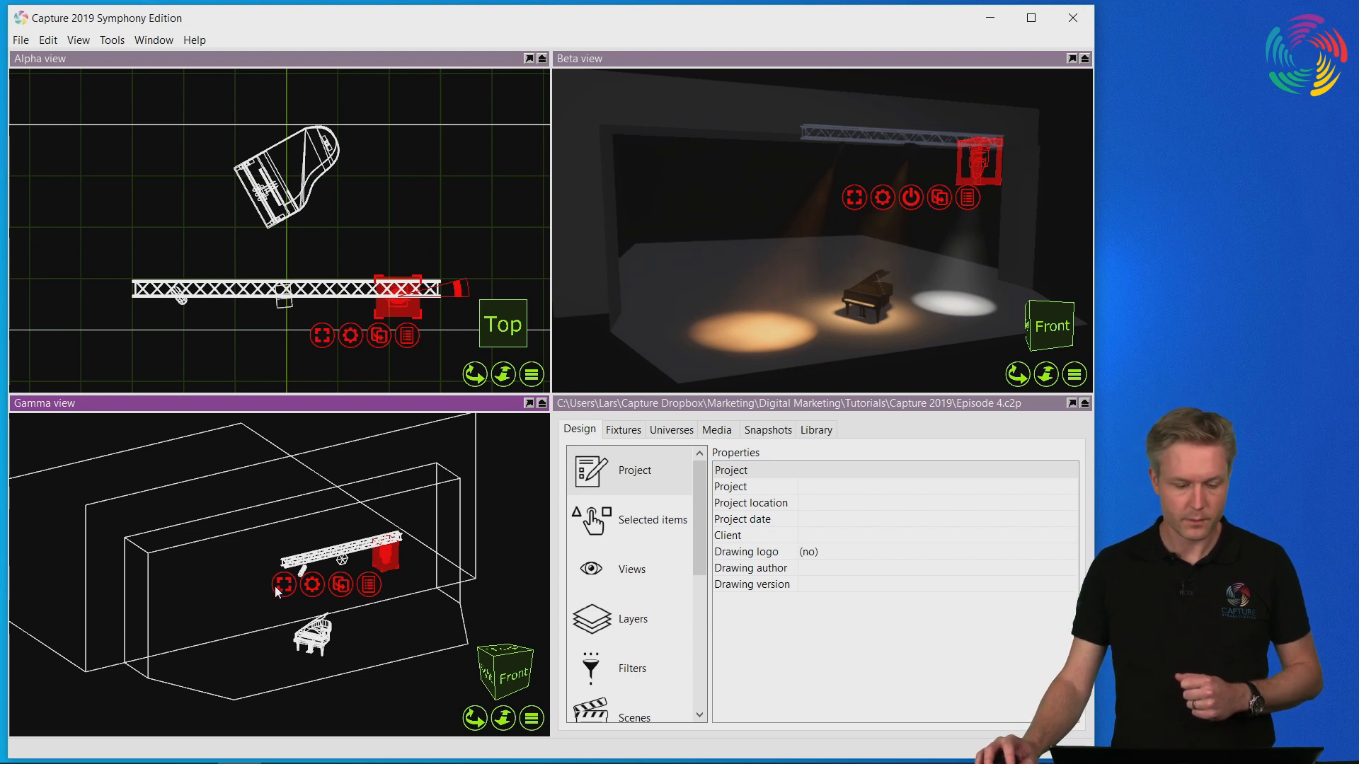
left_click(271, 538)
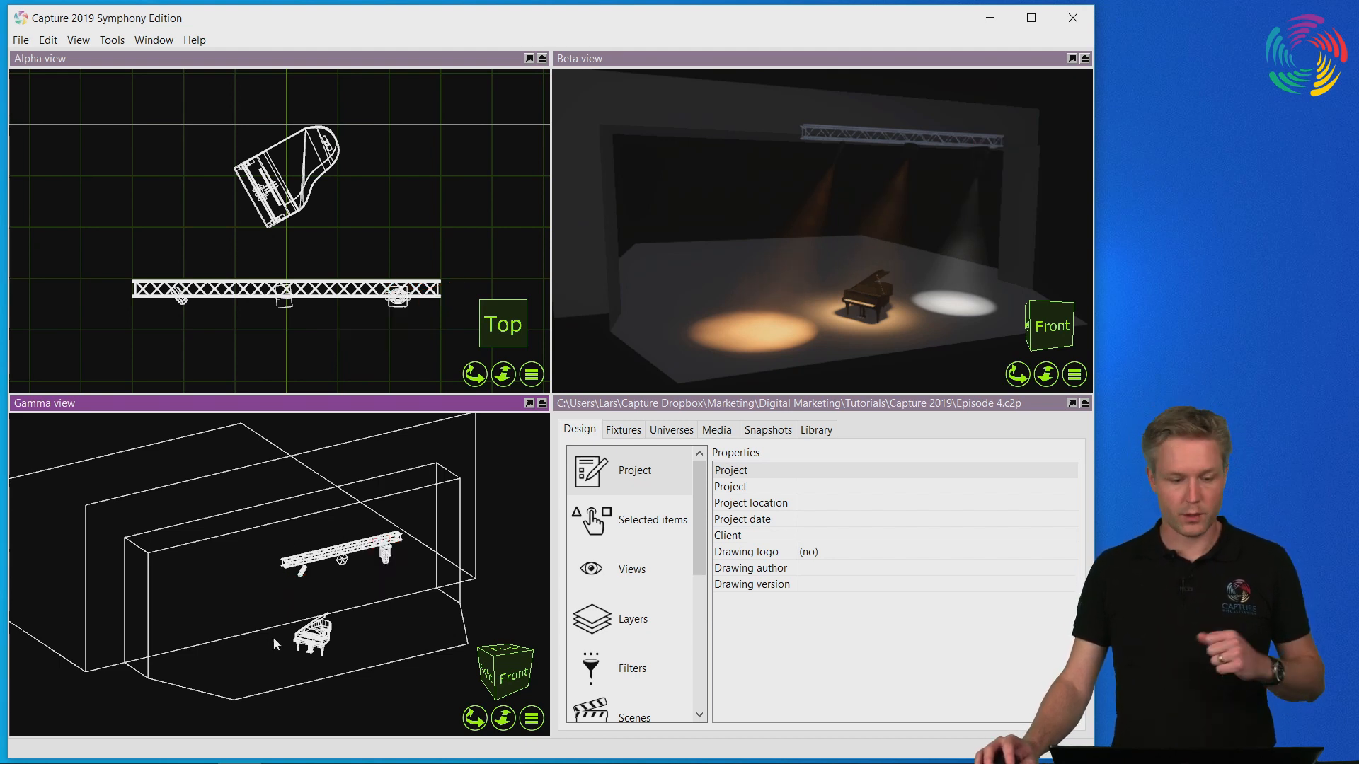
- Set the dimmer of the Source Four 36° at the truss's left end to 40% in the enlarged Beta view
left_click(303, 571)
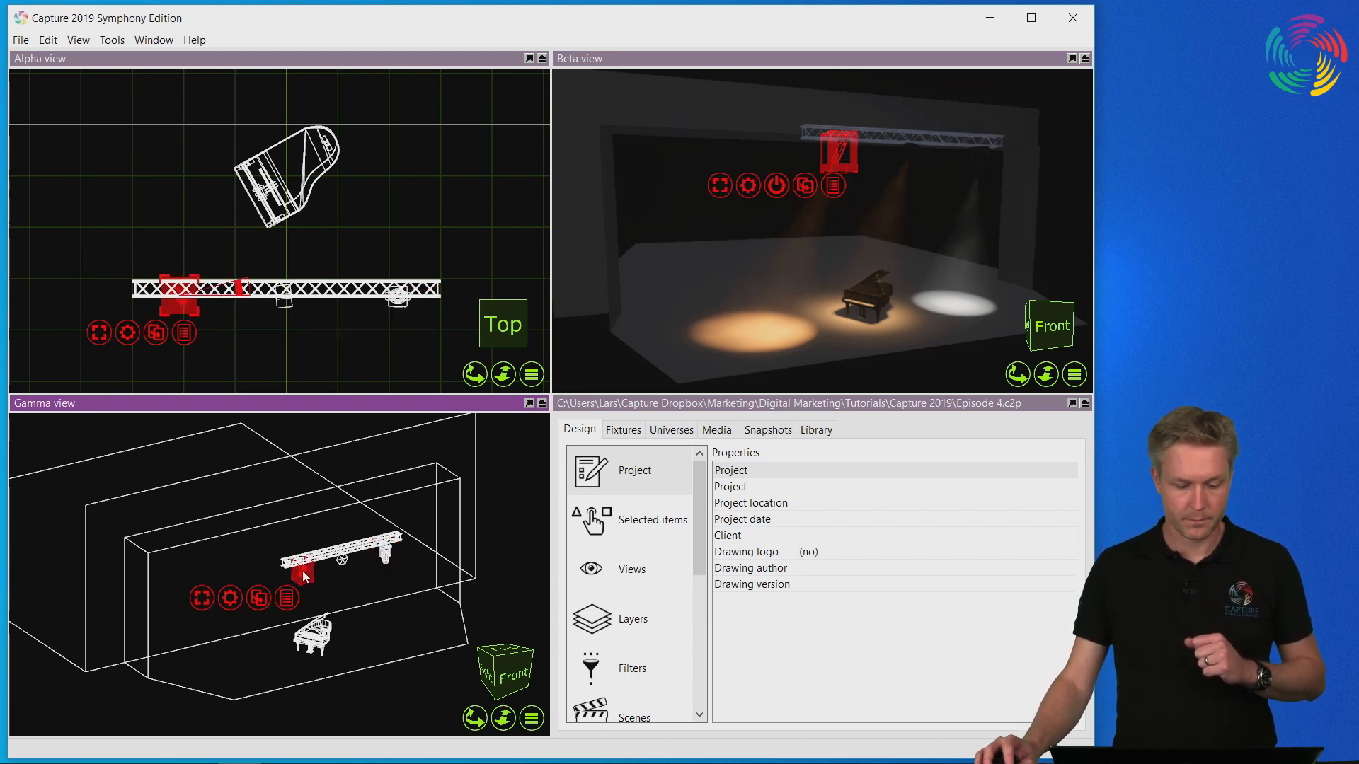
left_click(777, 187)
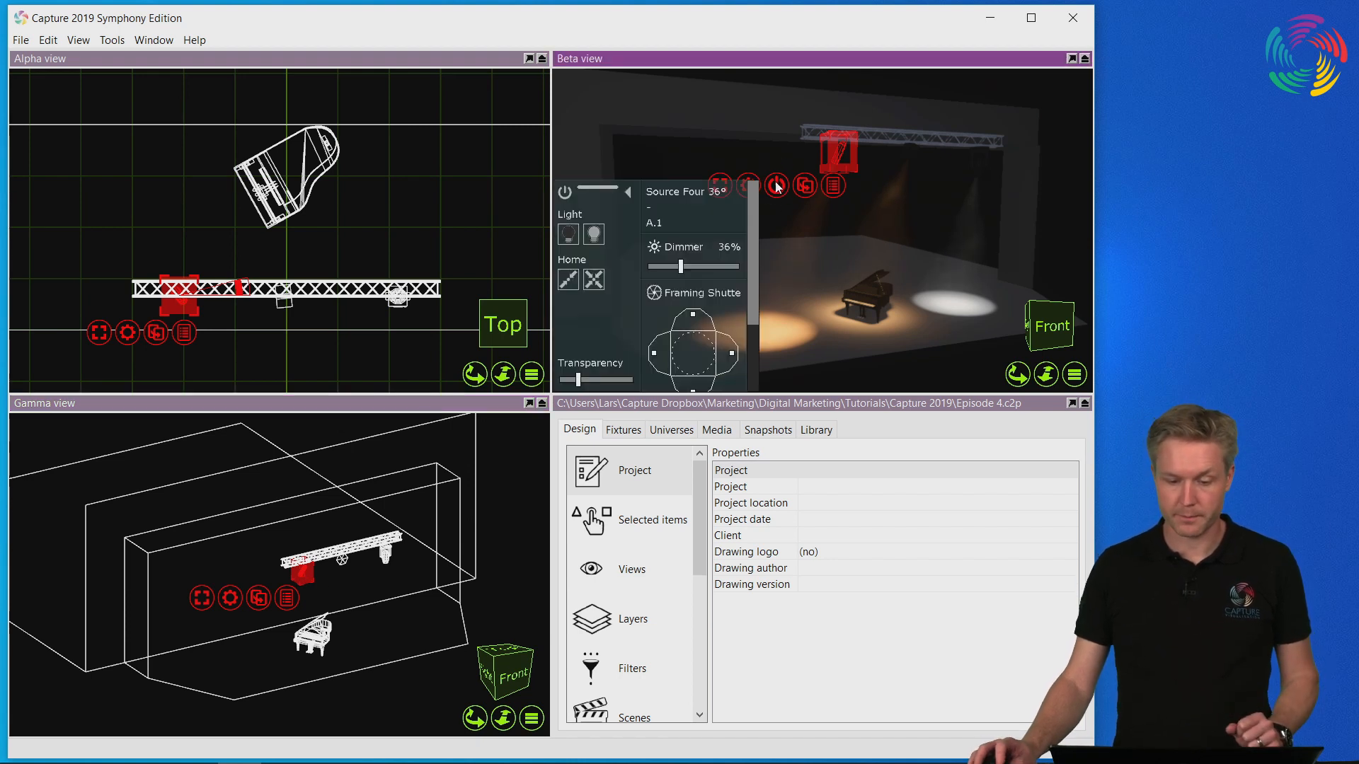
double_click(798, 61)
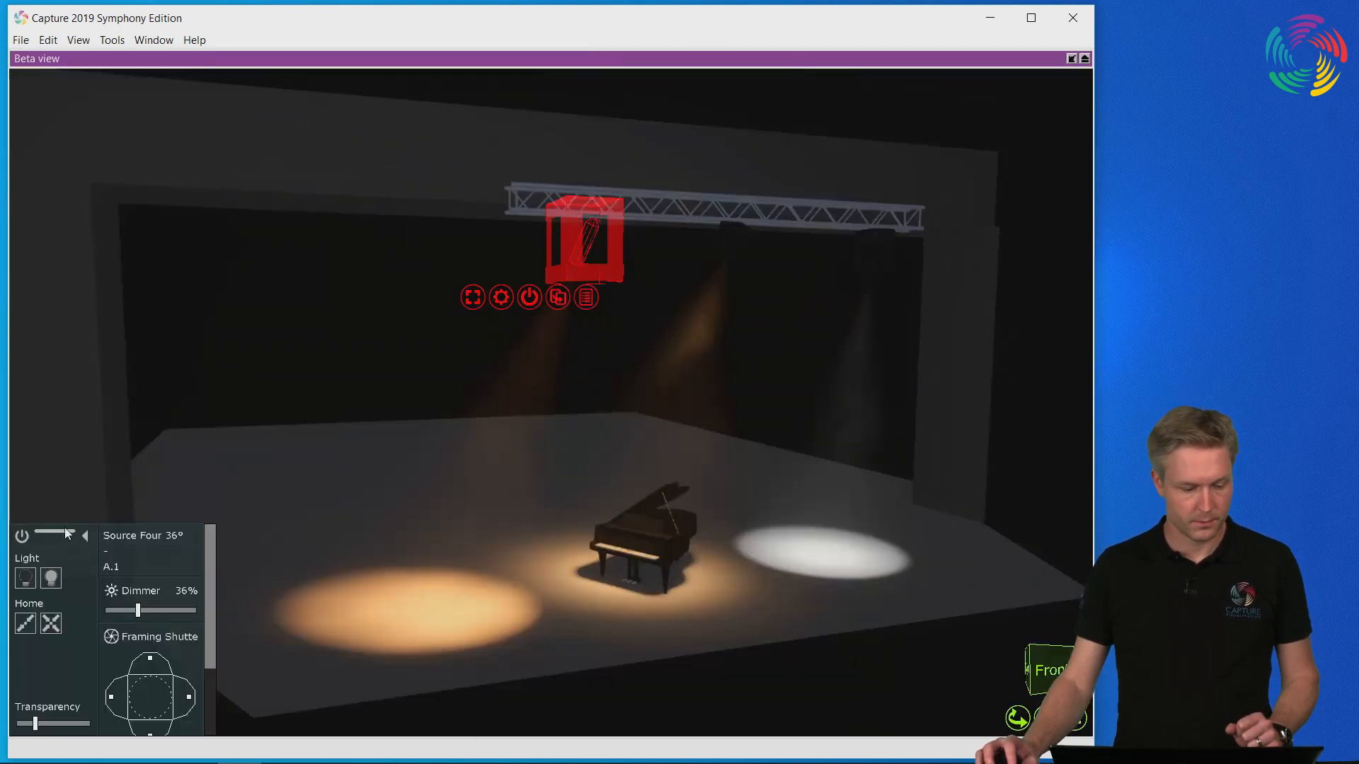
left_click_drag(56, 528, 44, 417)
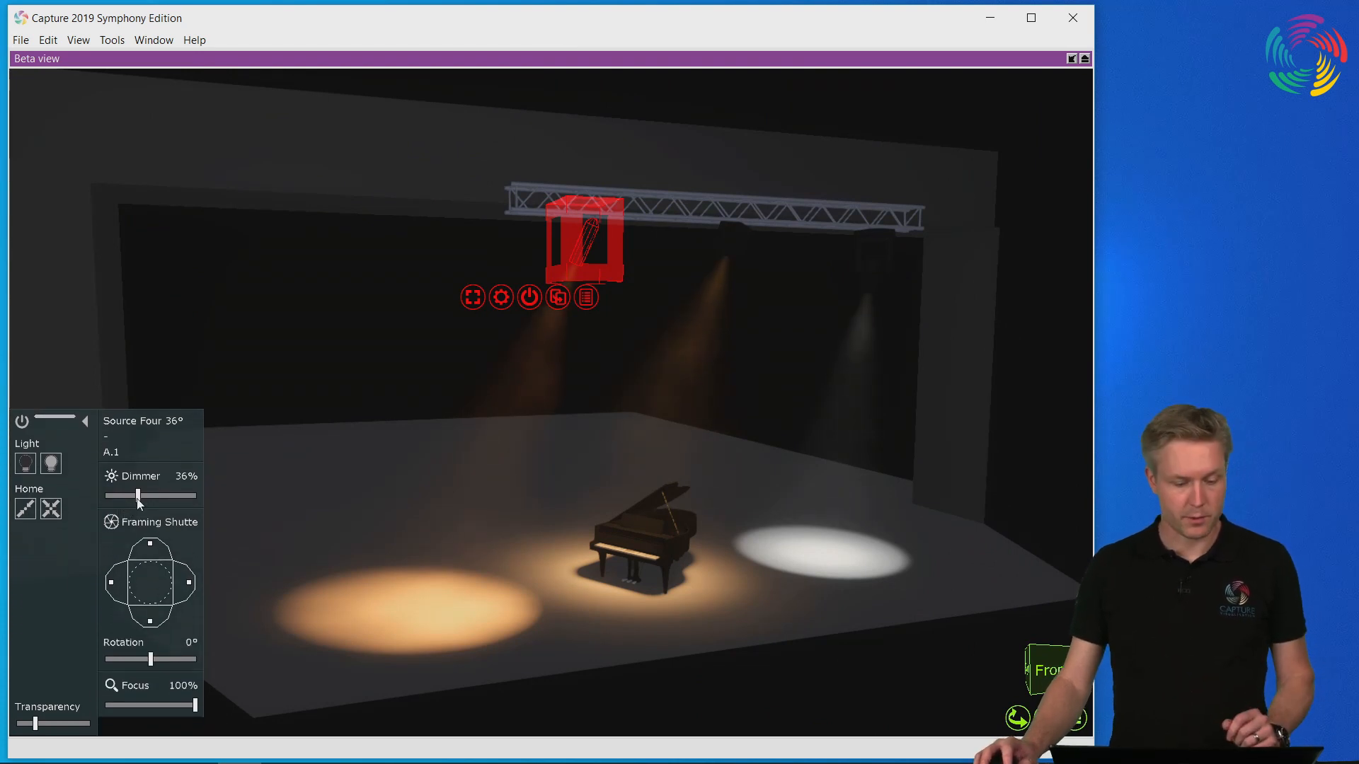
mouse_move(139, 497)
left_mouse_down()
mouse_move(167, 497)
mouse_move(120, 504)
mouse_move(142, 504)
left_mouse_up()
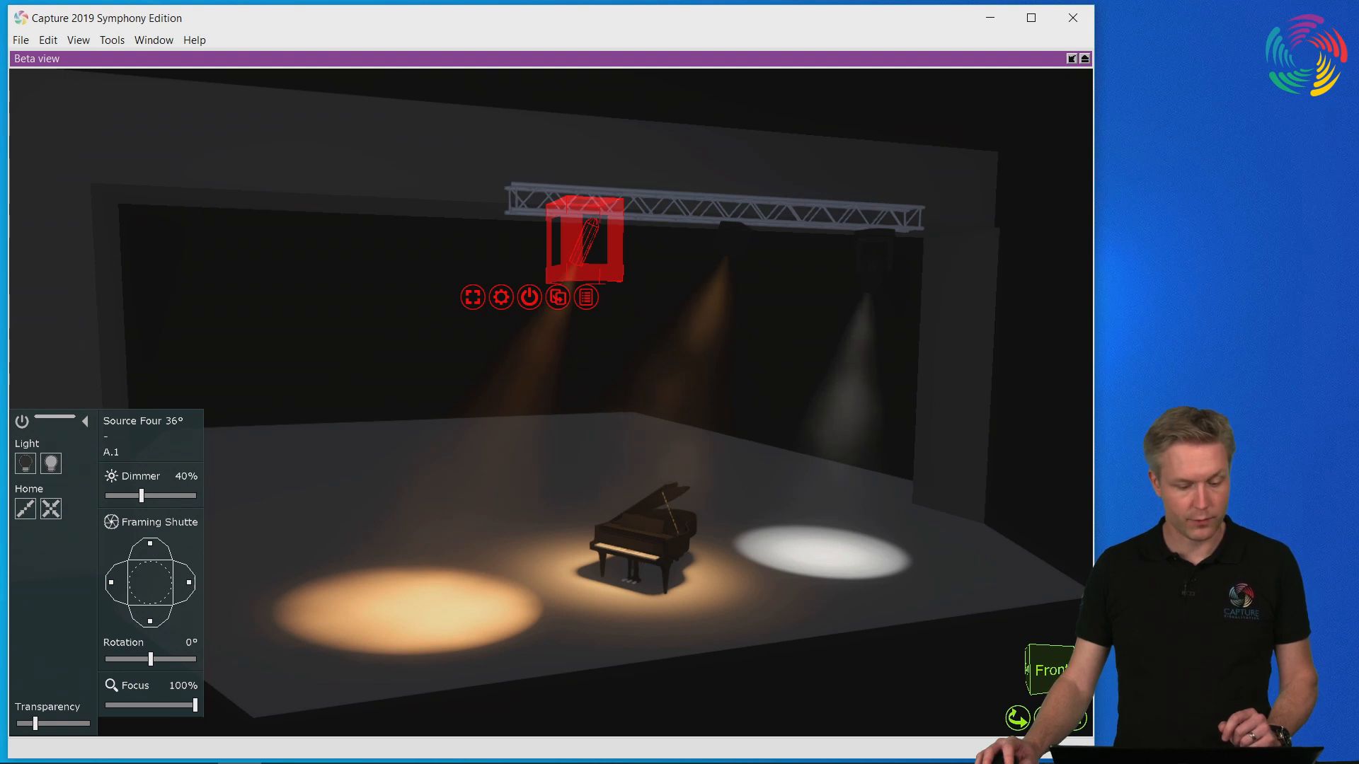
- Push in the upper, right and lower framing shutters of the Source Four 36° and set the shutter rotation to -90°
left_click_drag(150, 544, 184, 582)
left_click_drag(151, 627, 151, 610)
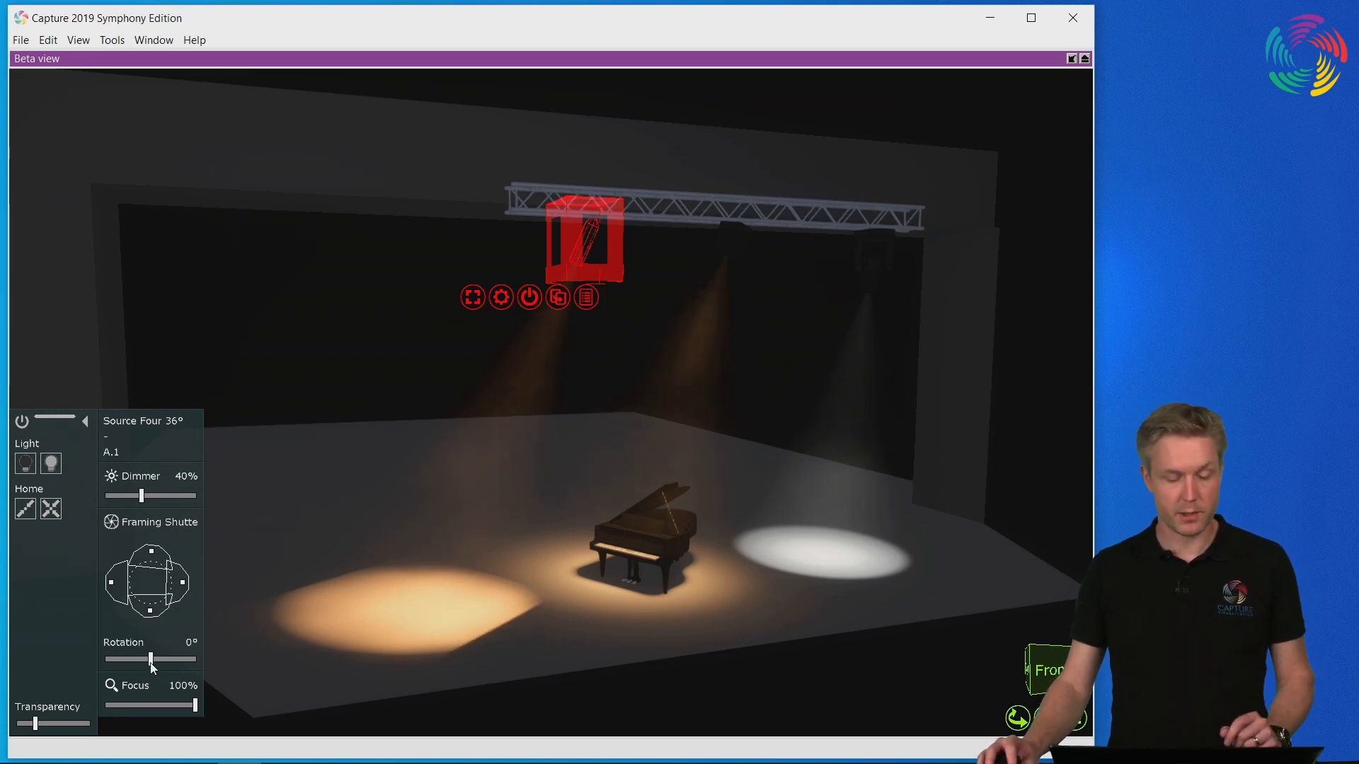
left_click_drag(151, 664, 96, 666)
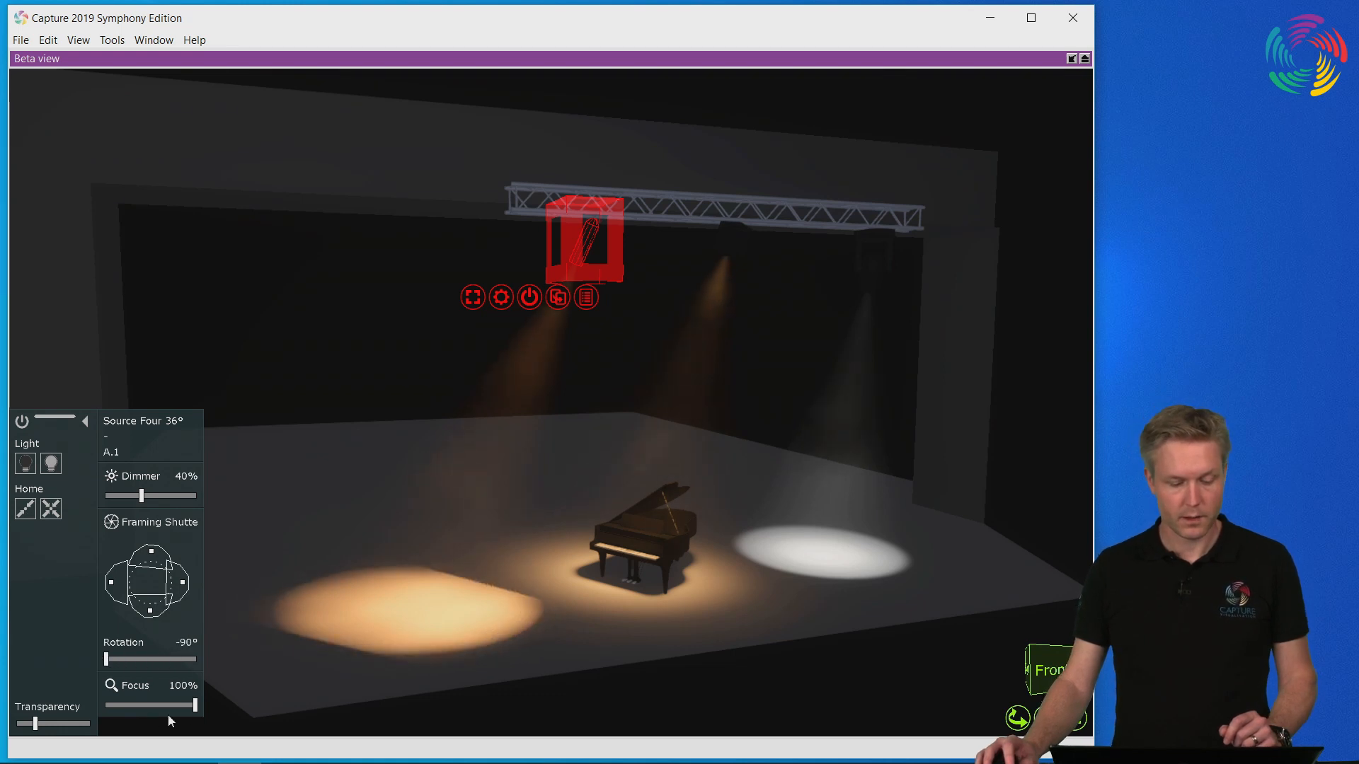
- Soften the Source Four 36° beam to 47% focus and restore the four-pane layout
left_click_drag(193, 705, 151, 698)
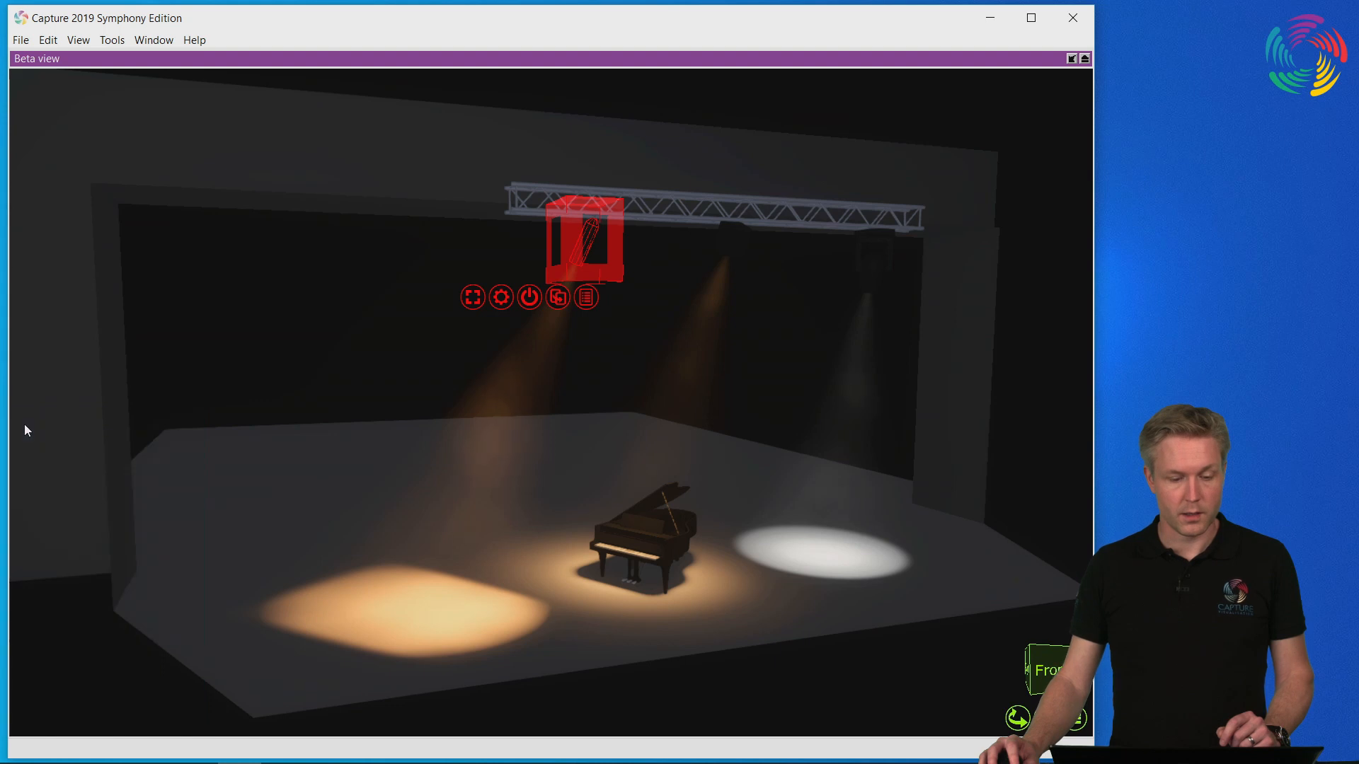
double_click(464, 59)
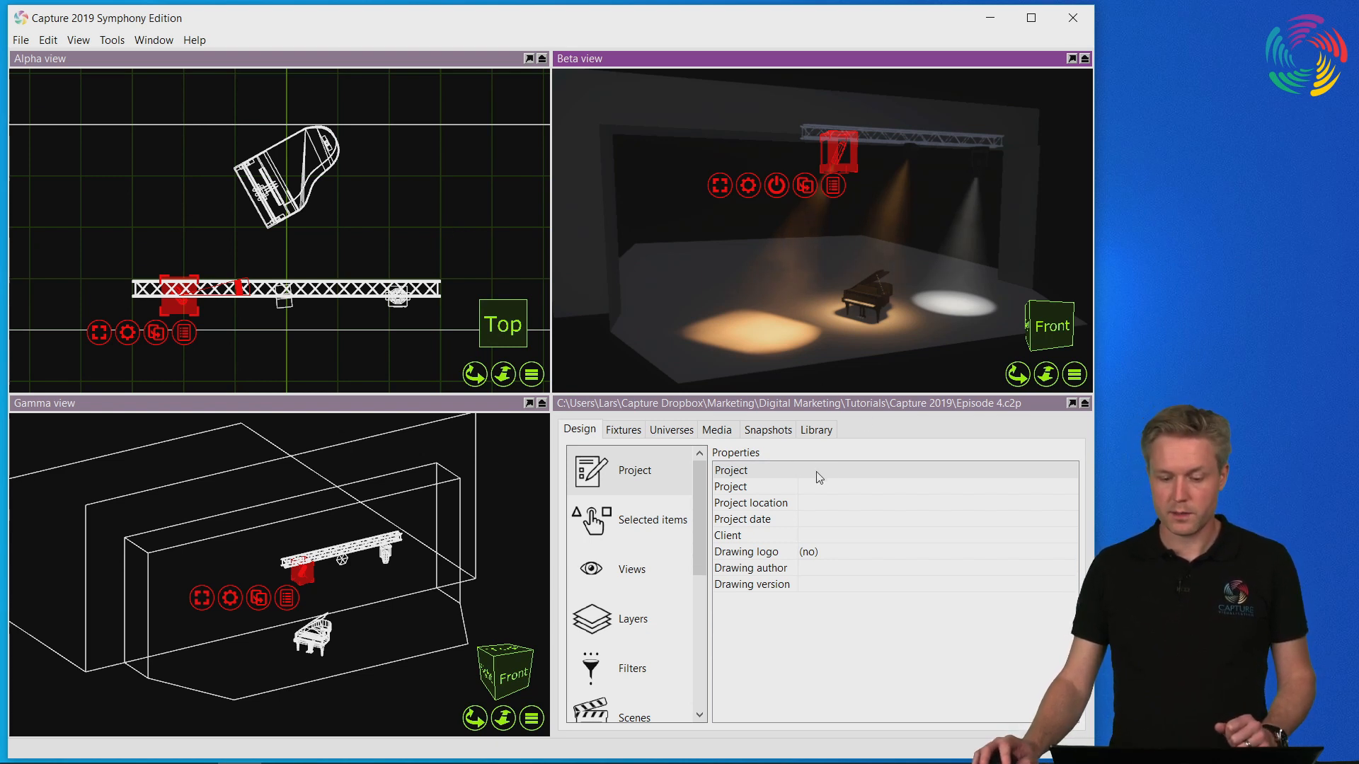
- Find the Rosco Cinegel R26 Light Red filter in the library and apply it to the Source Four 36°
left_click(819, 431)
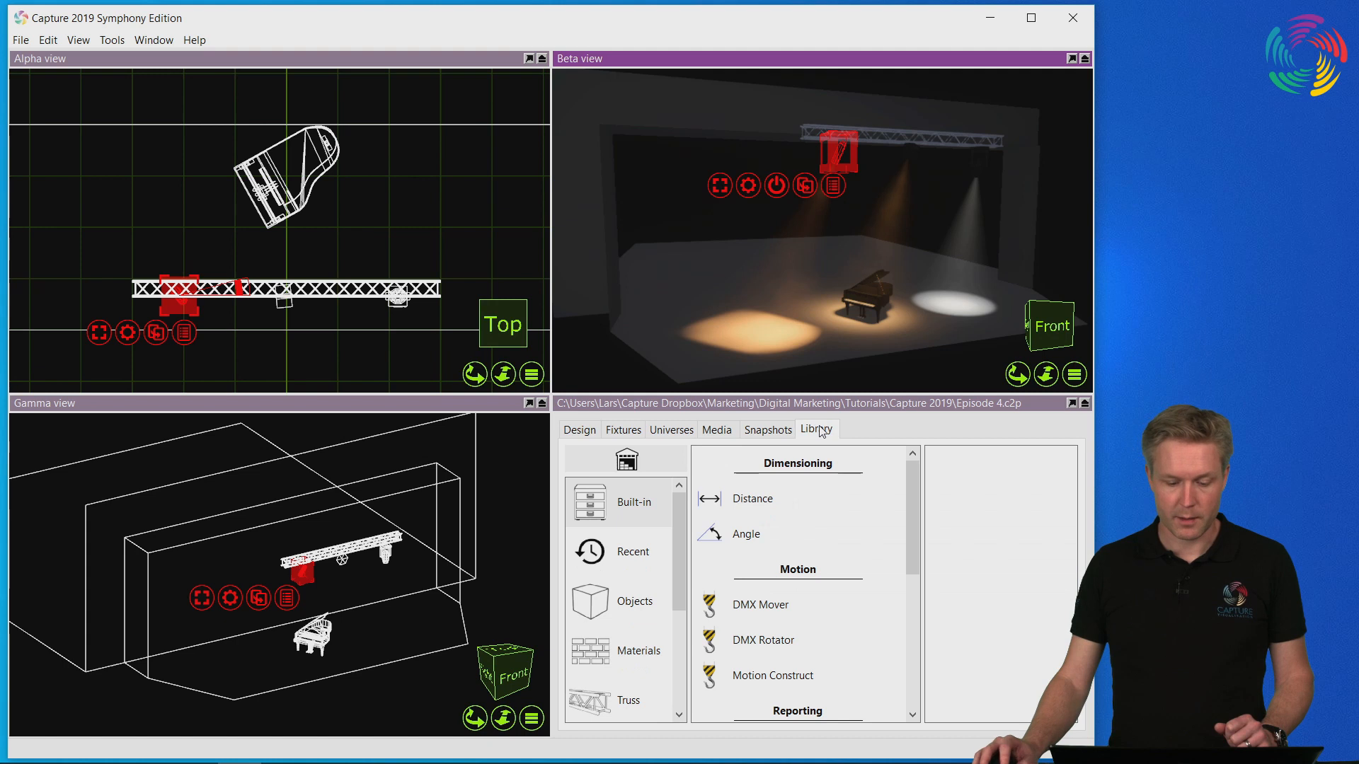
scroll(635, 653, "down", 4)
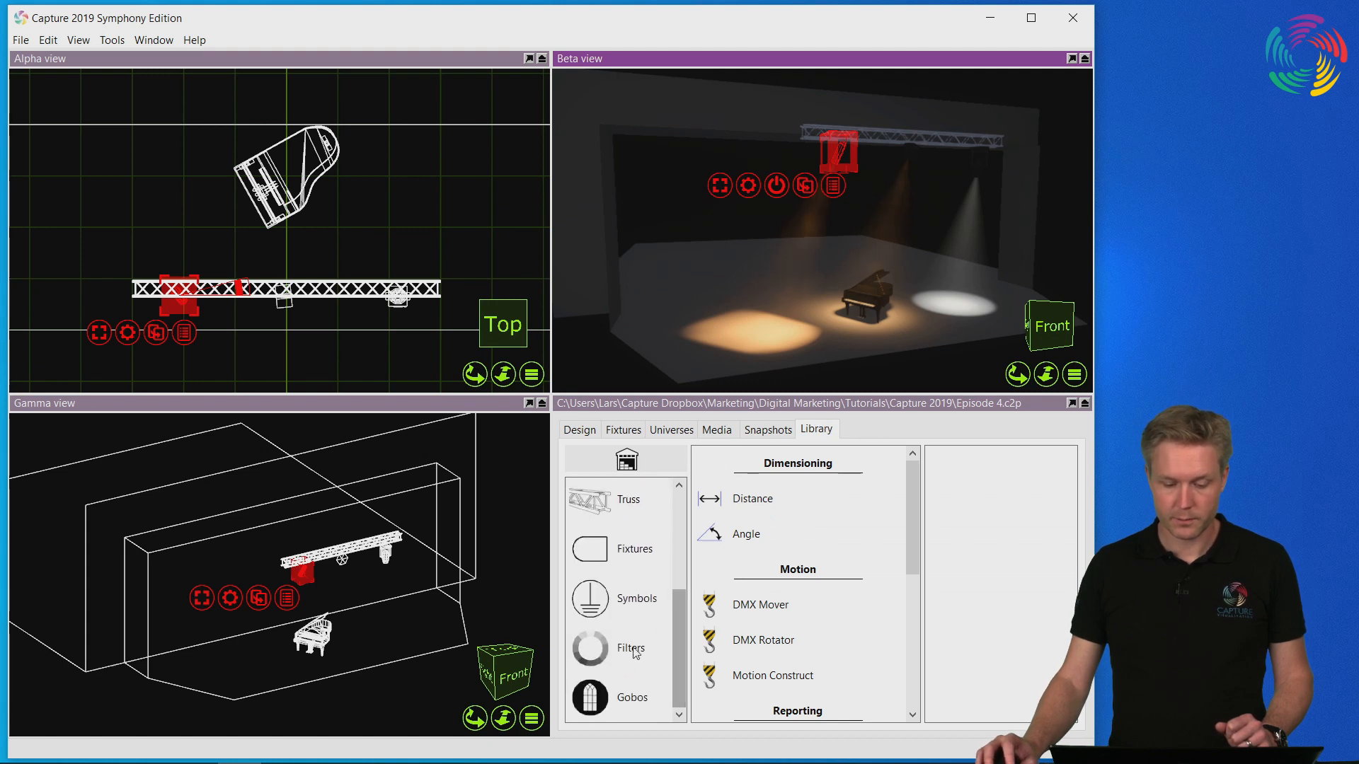
left_click(635, 651)
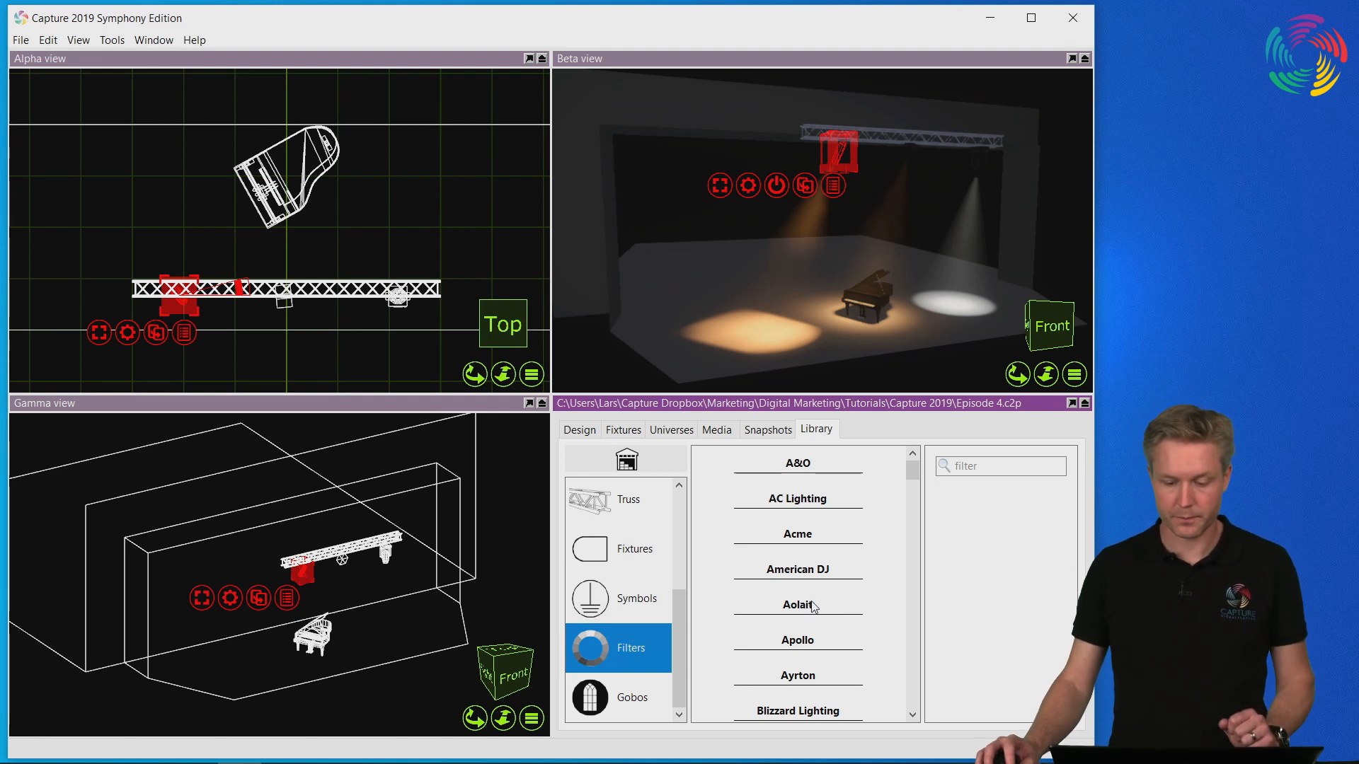
left_click(989, 465)
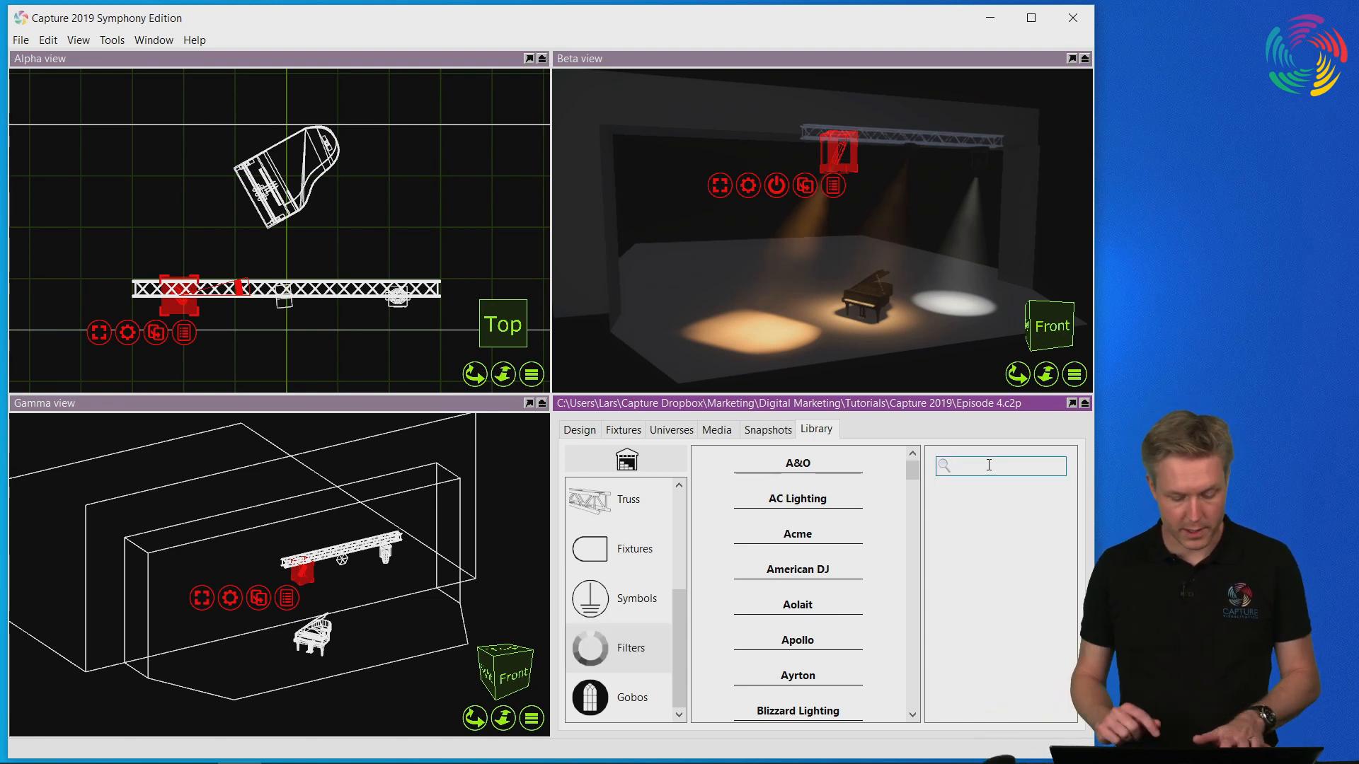
type("R26")
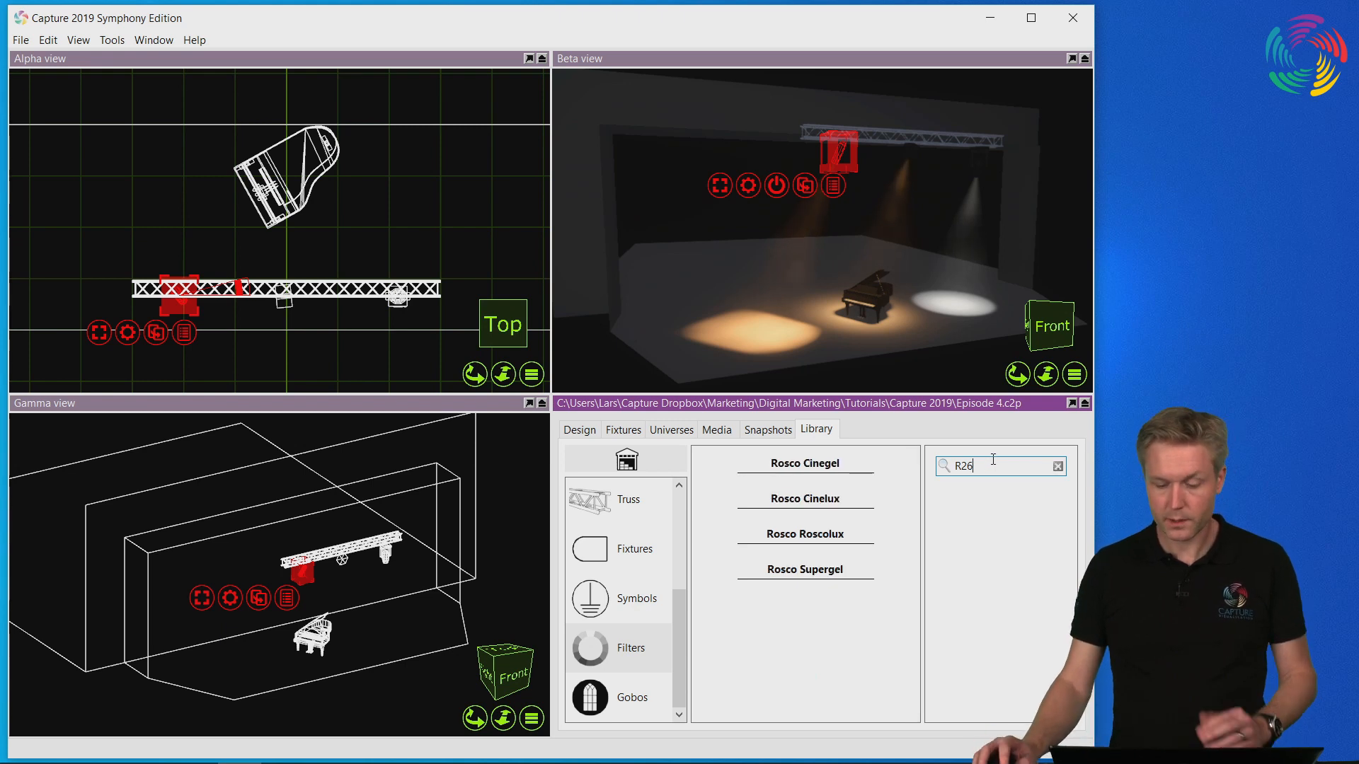
left_click(803, 463)
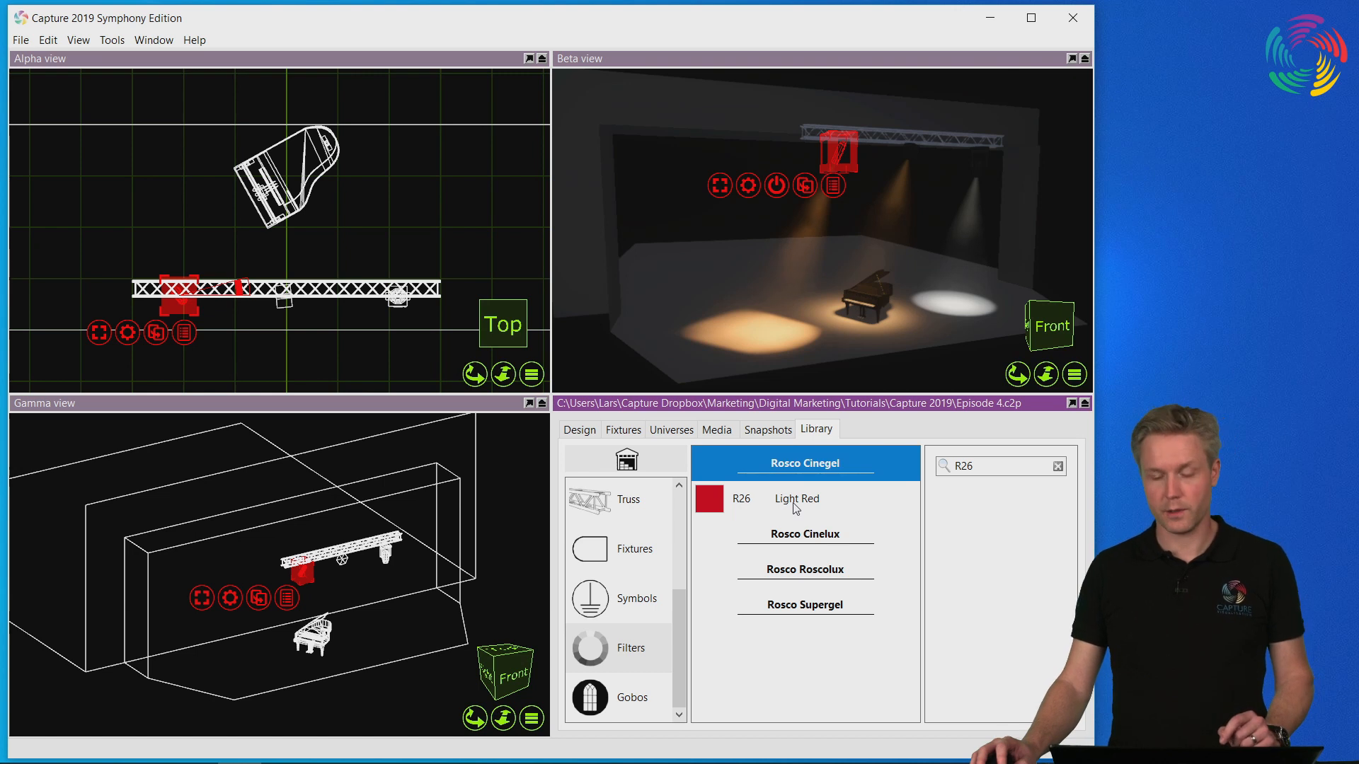
left_click_drag(780, 506, 839, 151)
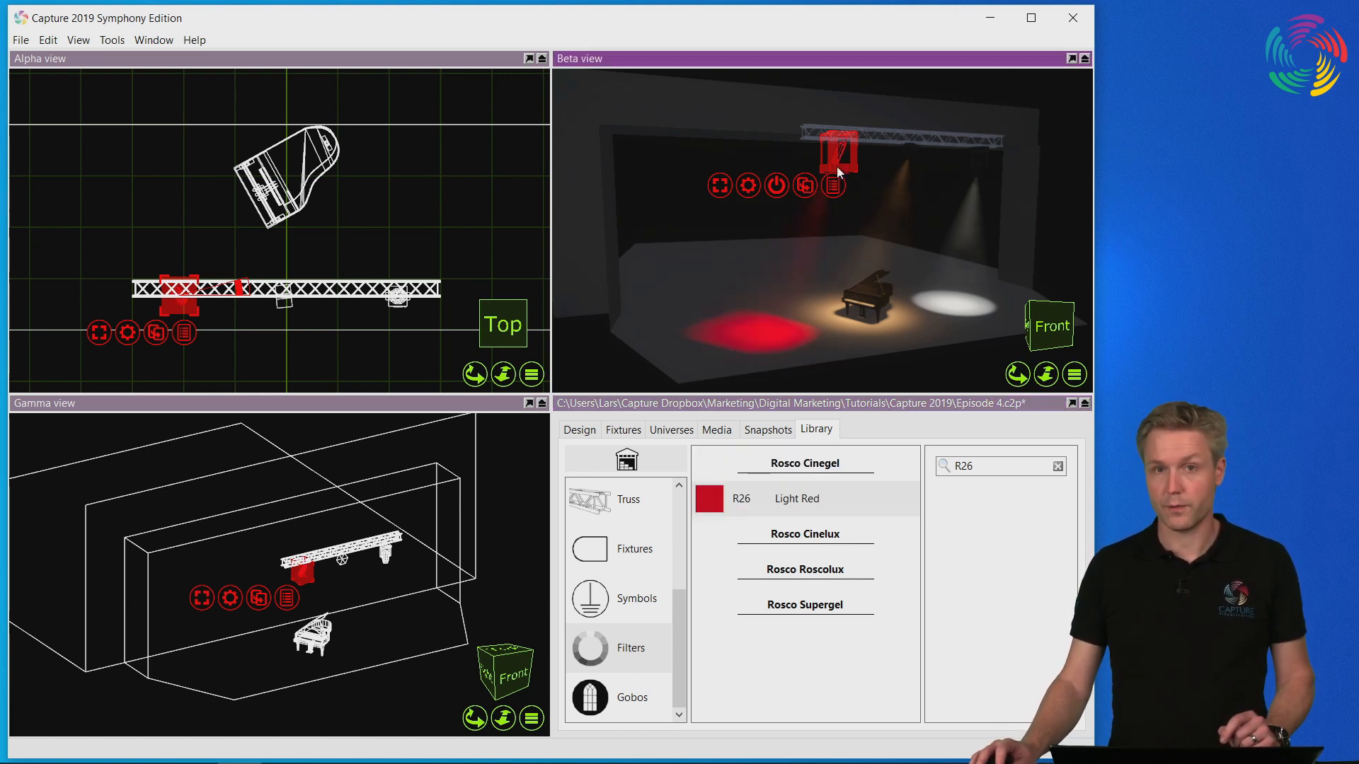
- Search the gobo library for breakup and apply Rosco 71005 Bark Breakup to the Source Four 36°
scroll(768, 335, "up", 5)
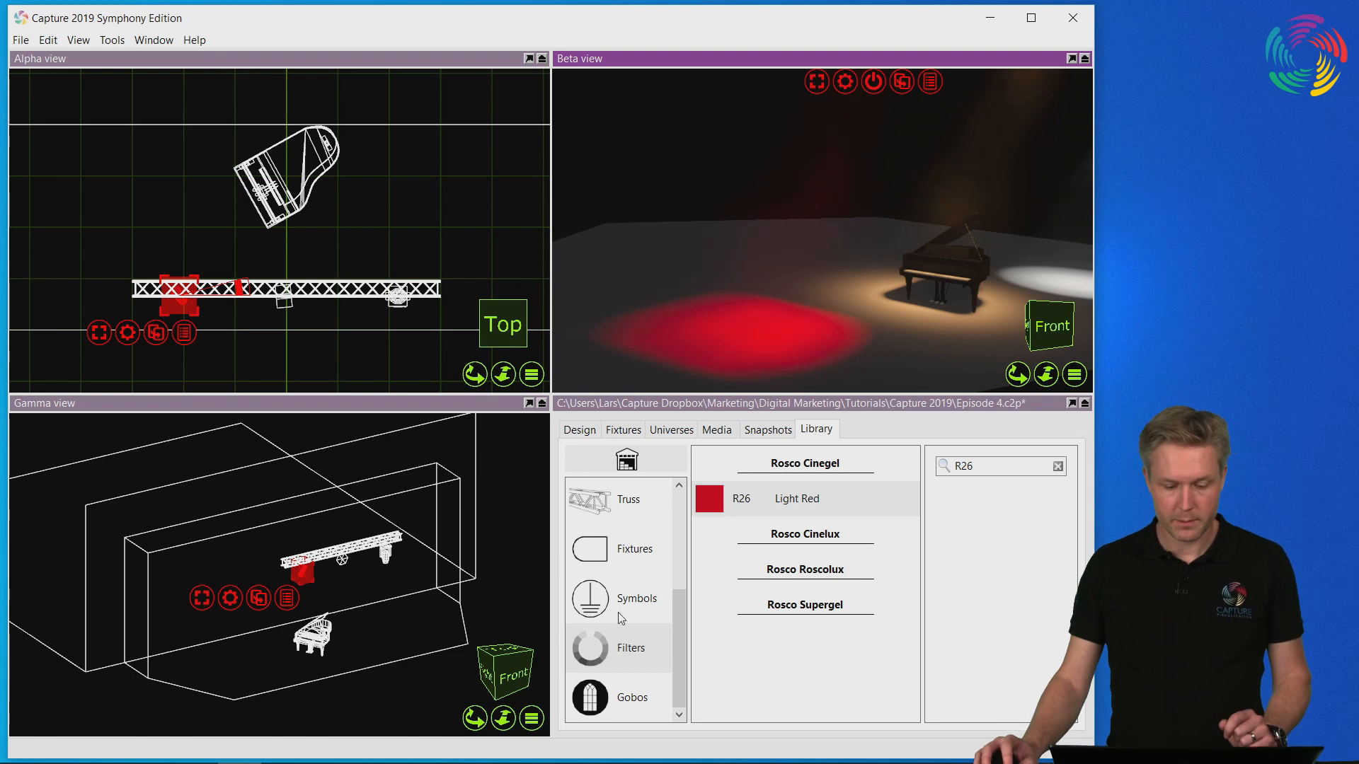
left_click(627, 701)
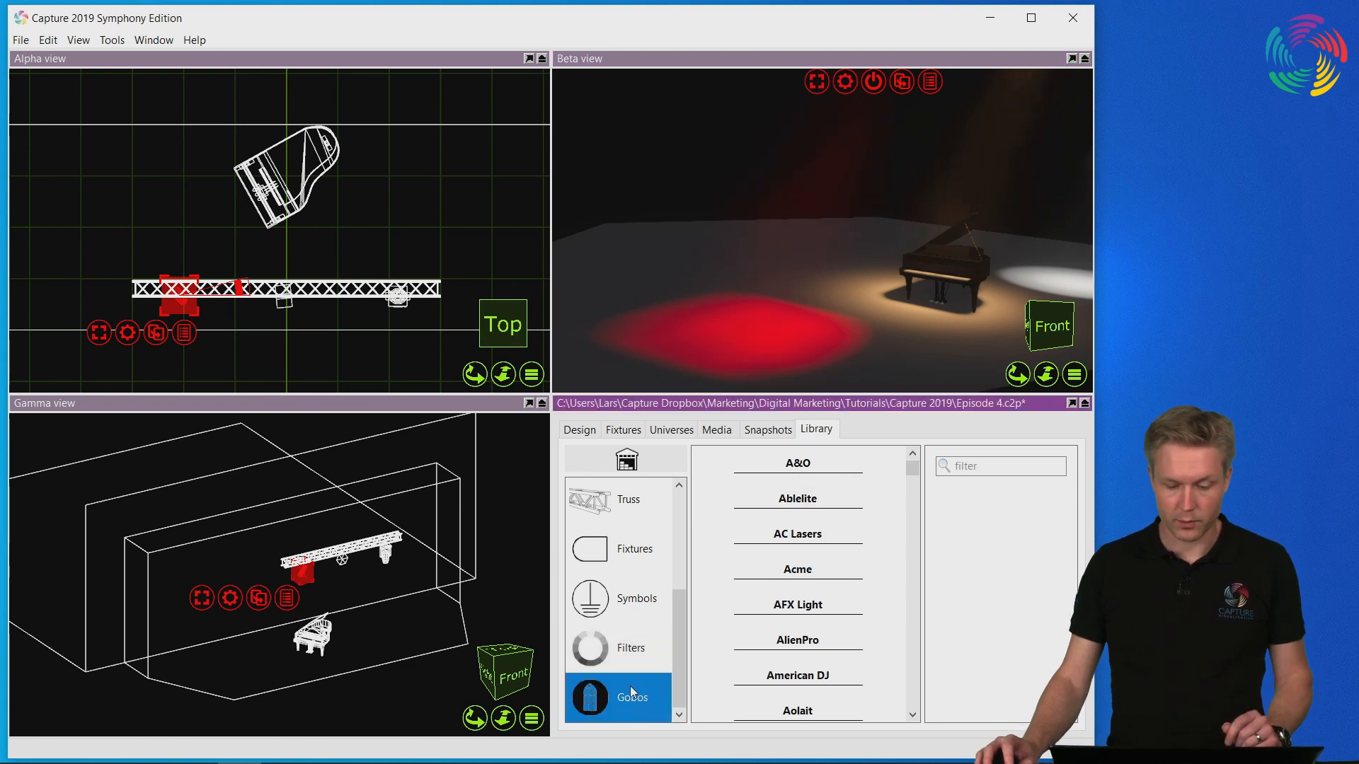
left_click(994, 466)
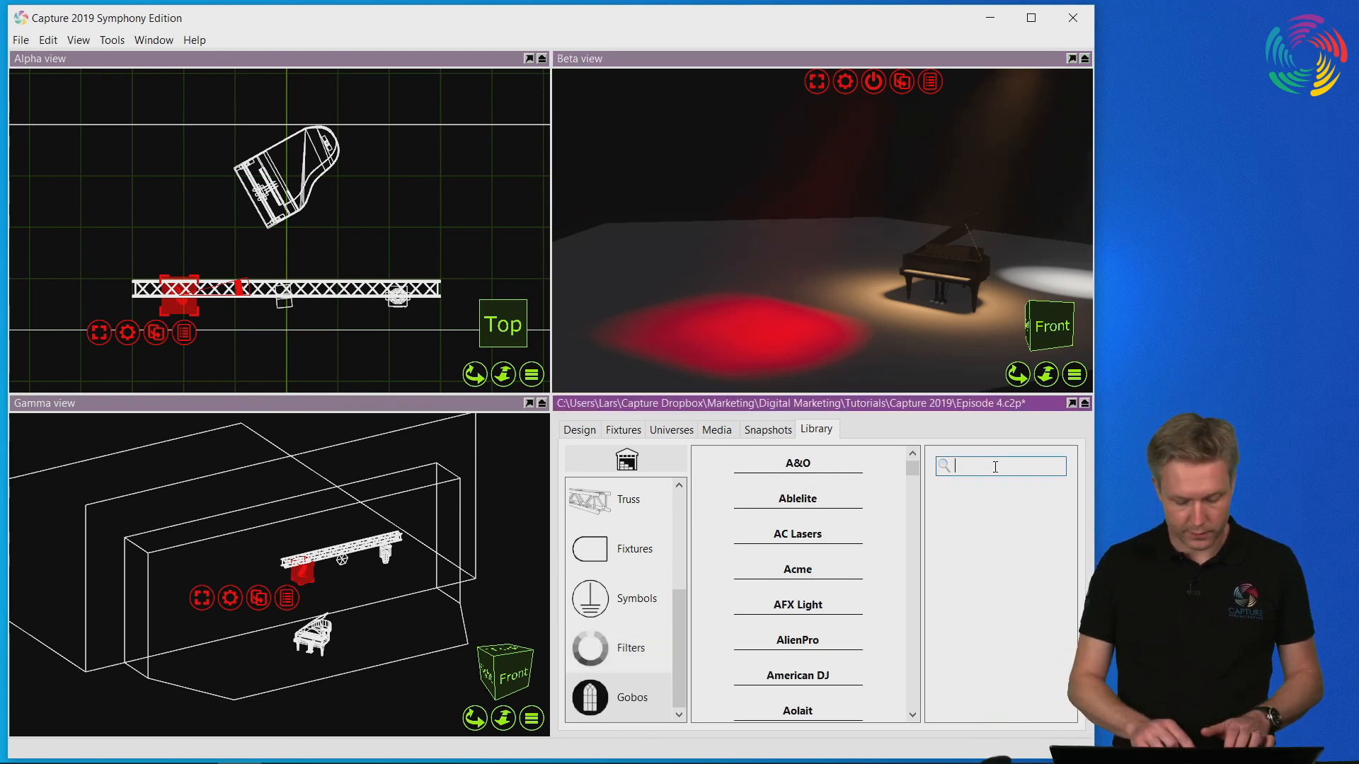
type("breakup")
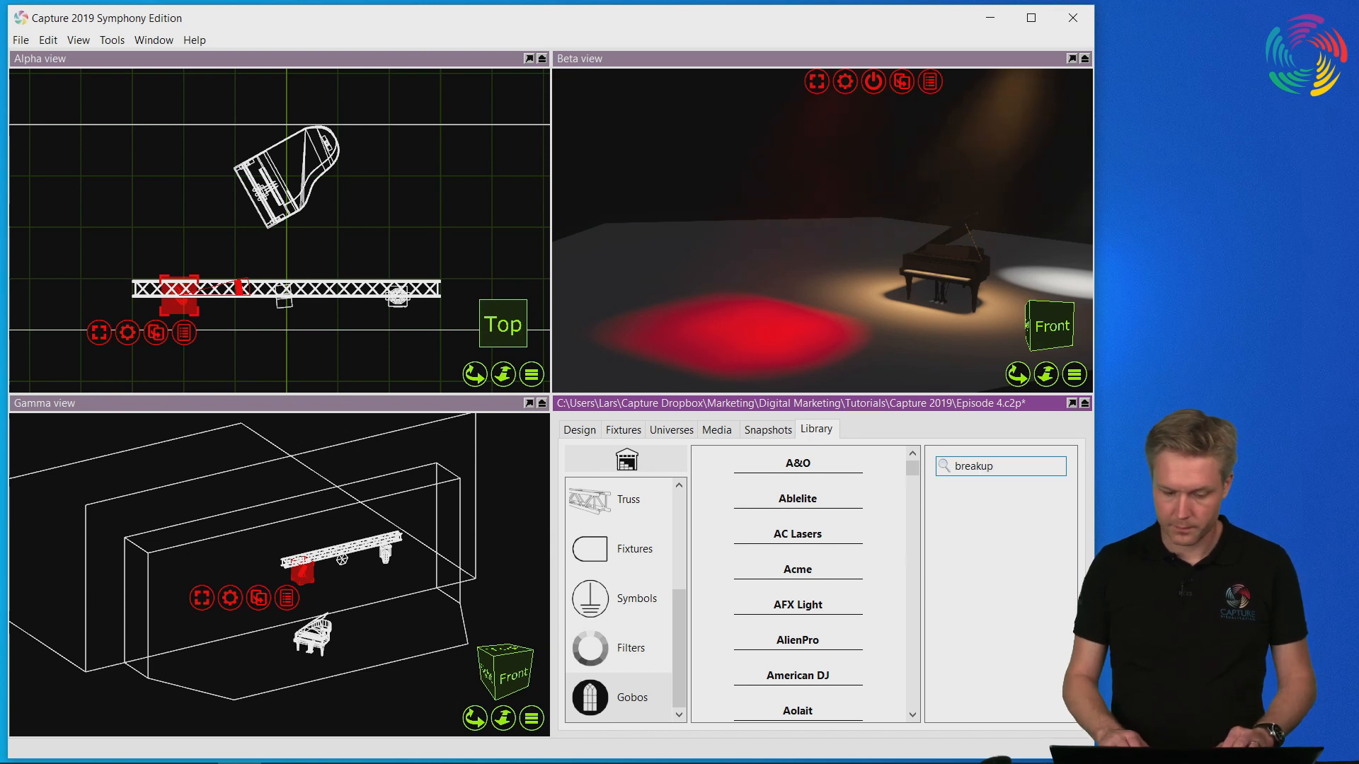
left_click_drag(913, 511, 913, 649)
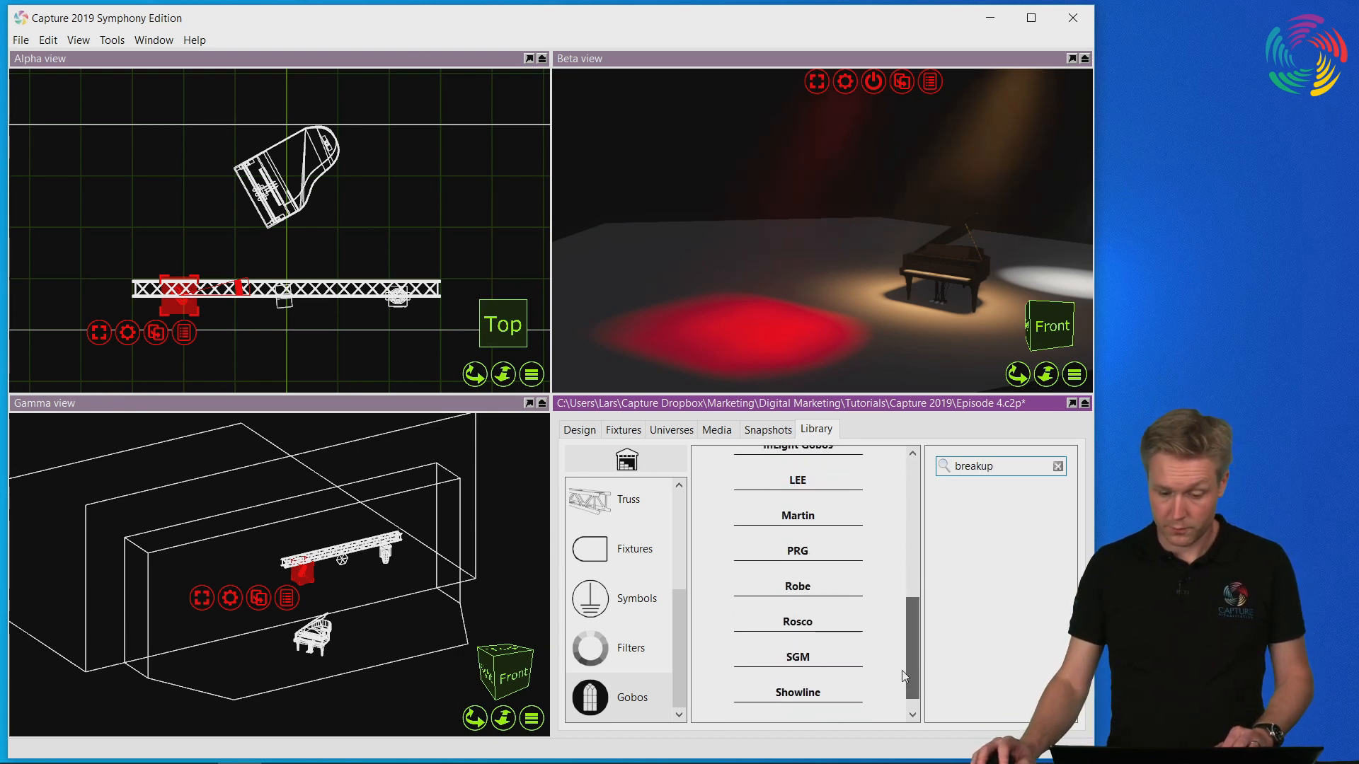
left_click(791, 620)
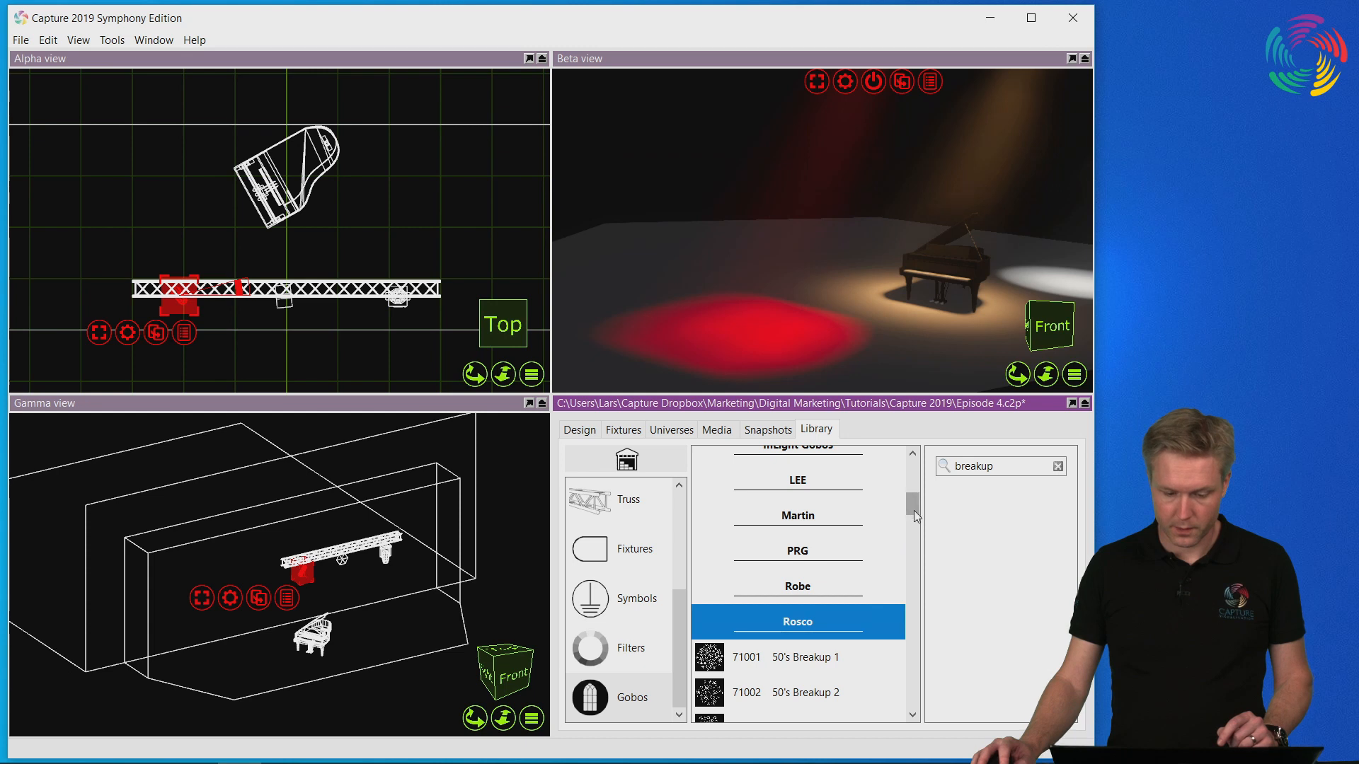
left_click_drag(912, 505, 915, 522)
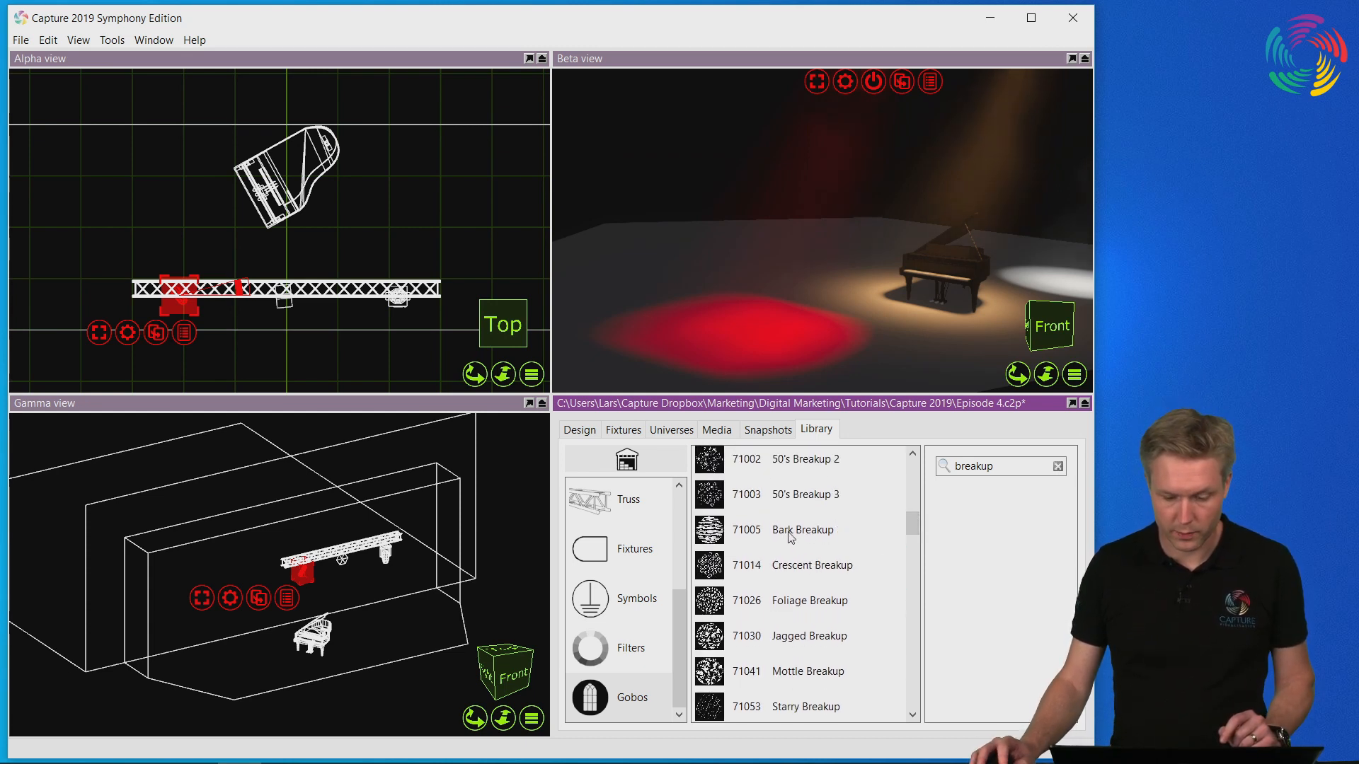
left_click_drag(798, 535, 188, 308)
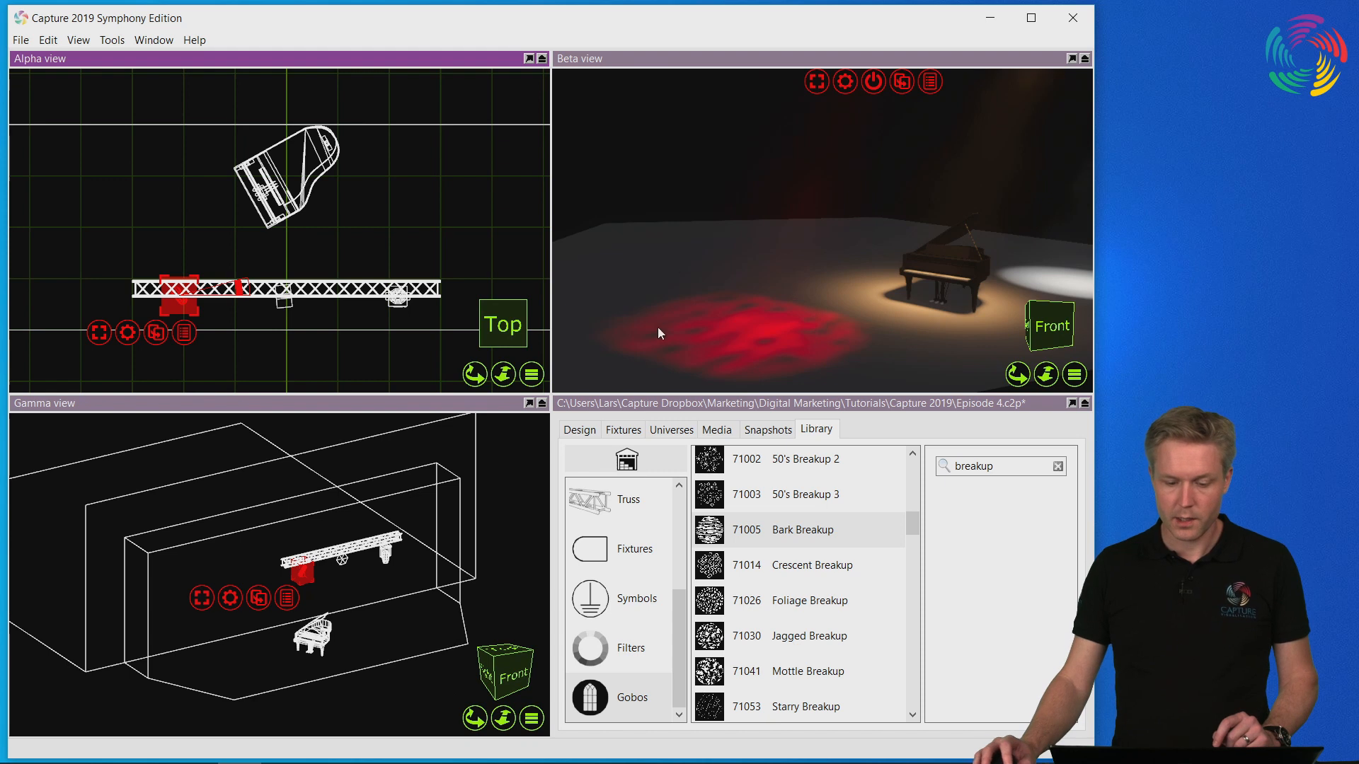
- Sharpen the gobo projection by setting the Source Four 36° focus to 100% in the enlarged Beta view
double_click(791, 58)
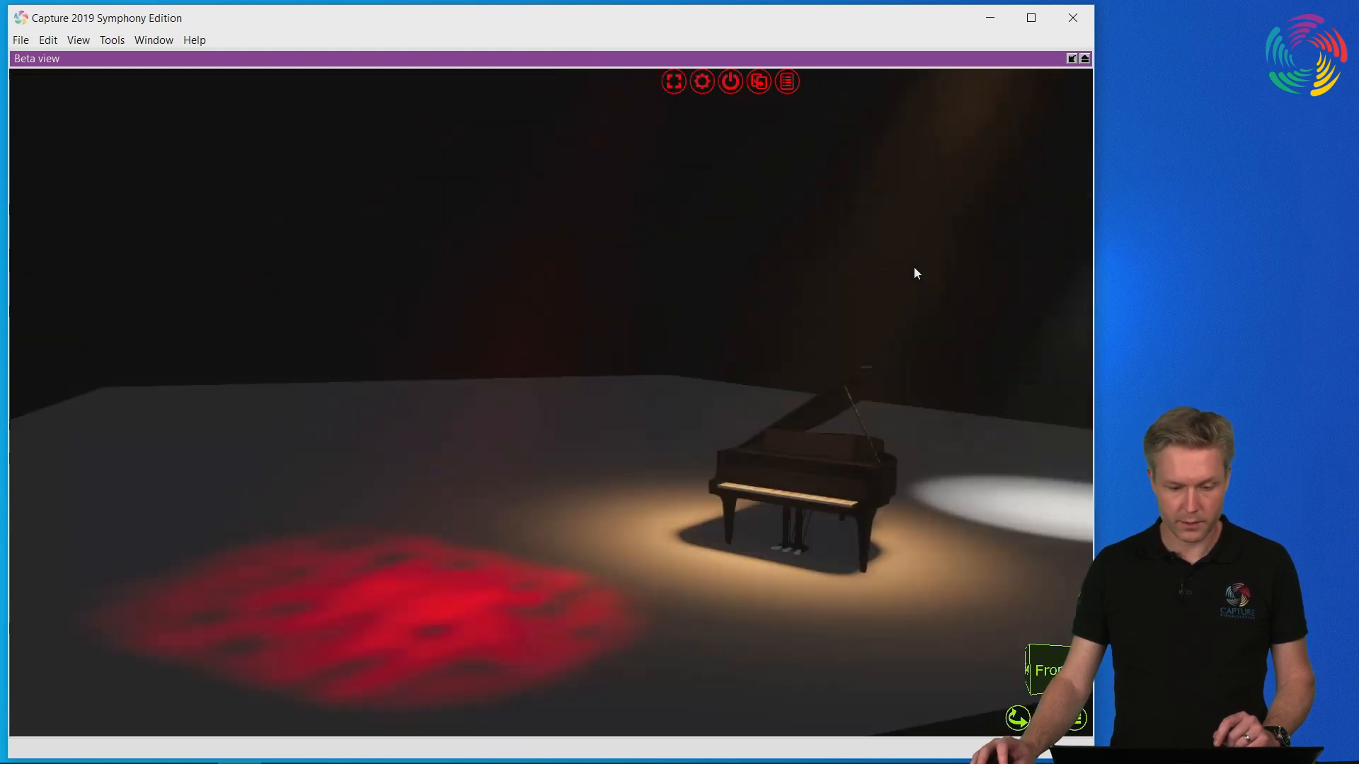
left_click(316, 442)
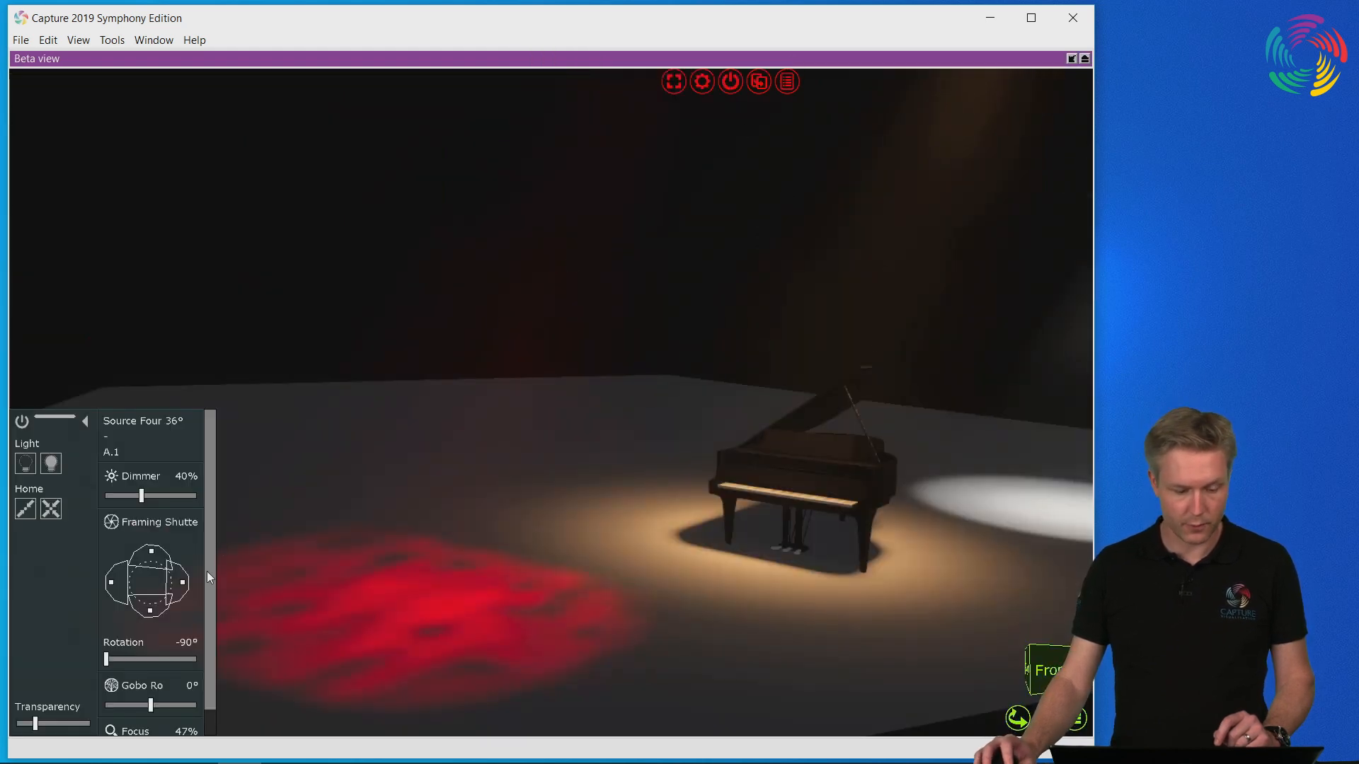
scroll(209, 577, "down", 1)
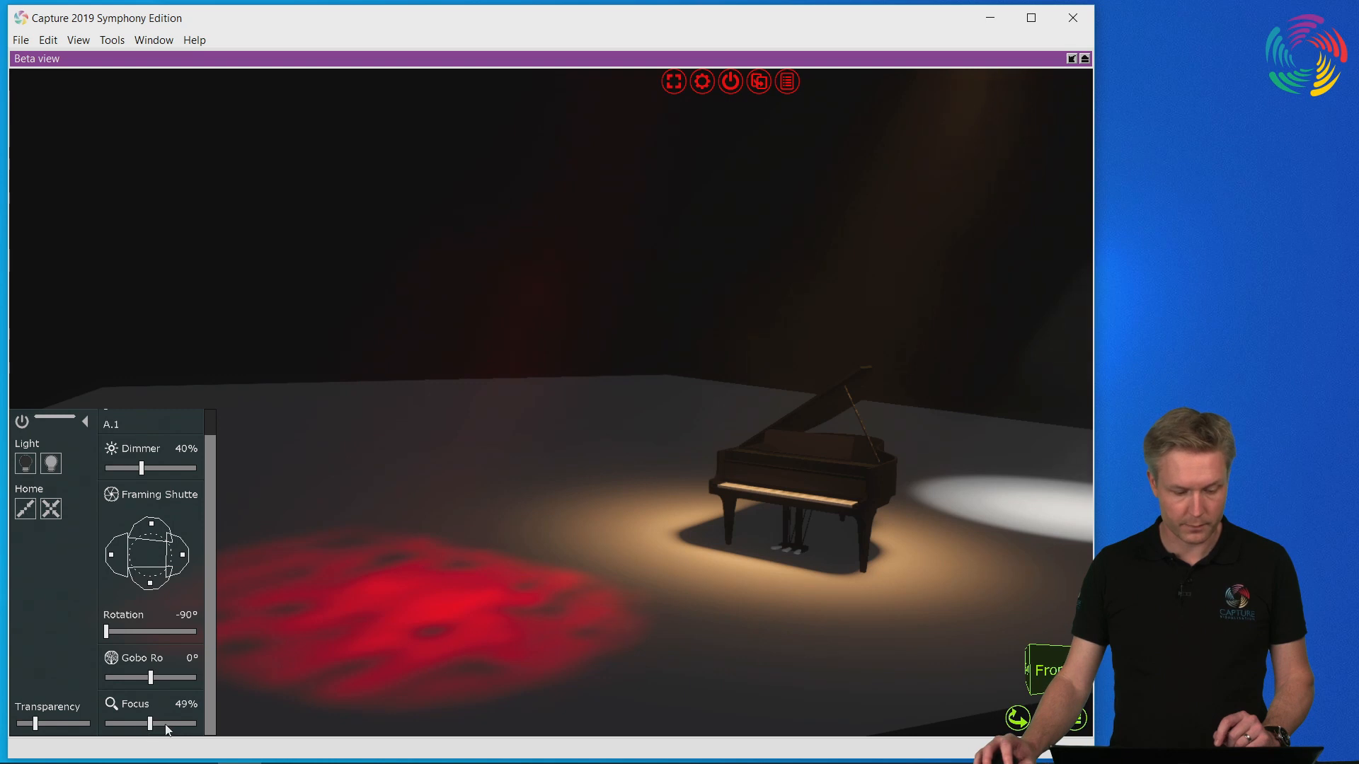
left_click_drag(187, 729, 205, 729)
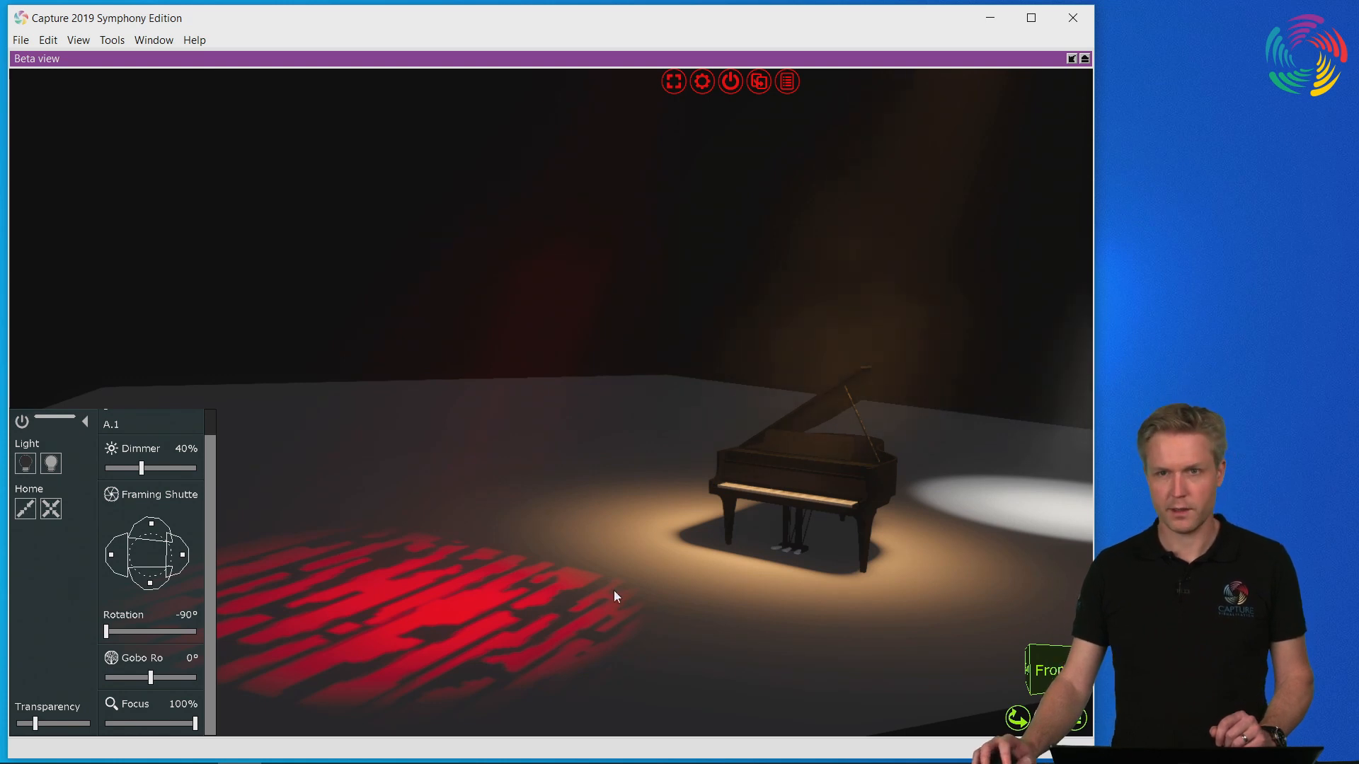
double_click(718, 58)
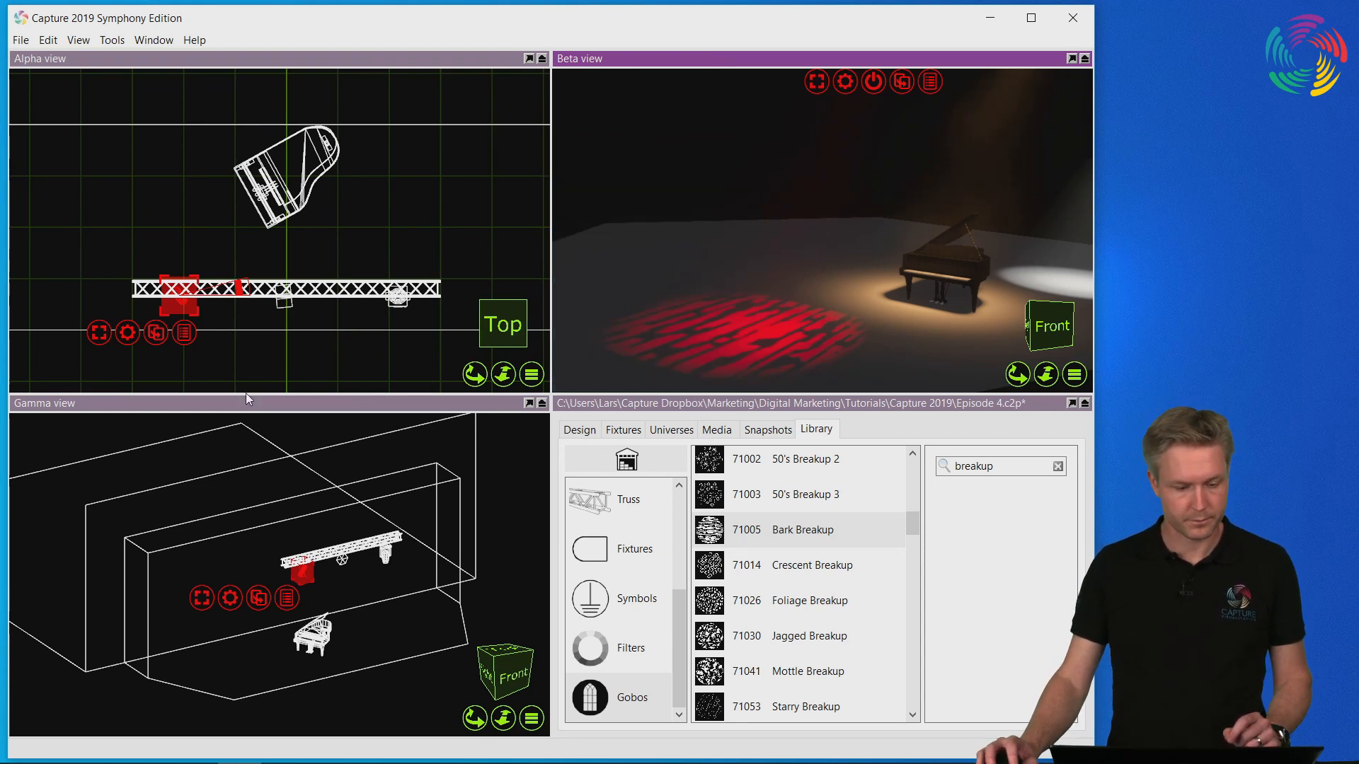
- Set the zoom of the Arena Theatre Fresnel in the middle of the truss to 36.8°
left_click(288, 306)
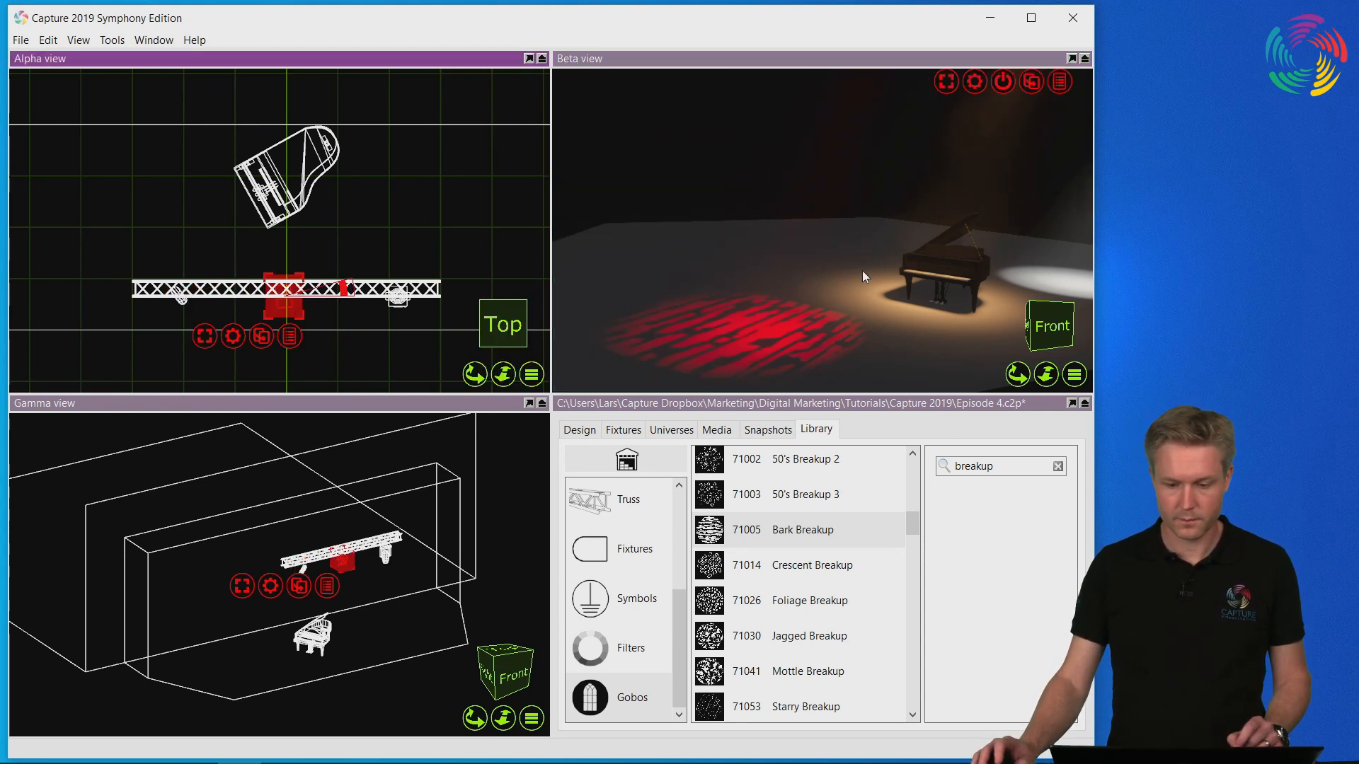
scroll(930, 238, "down", 2)
middle_click_drag(929, 238, 789, 277)
scroll(939, 219, "down", 1)
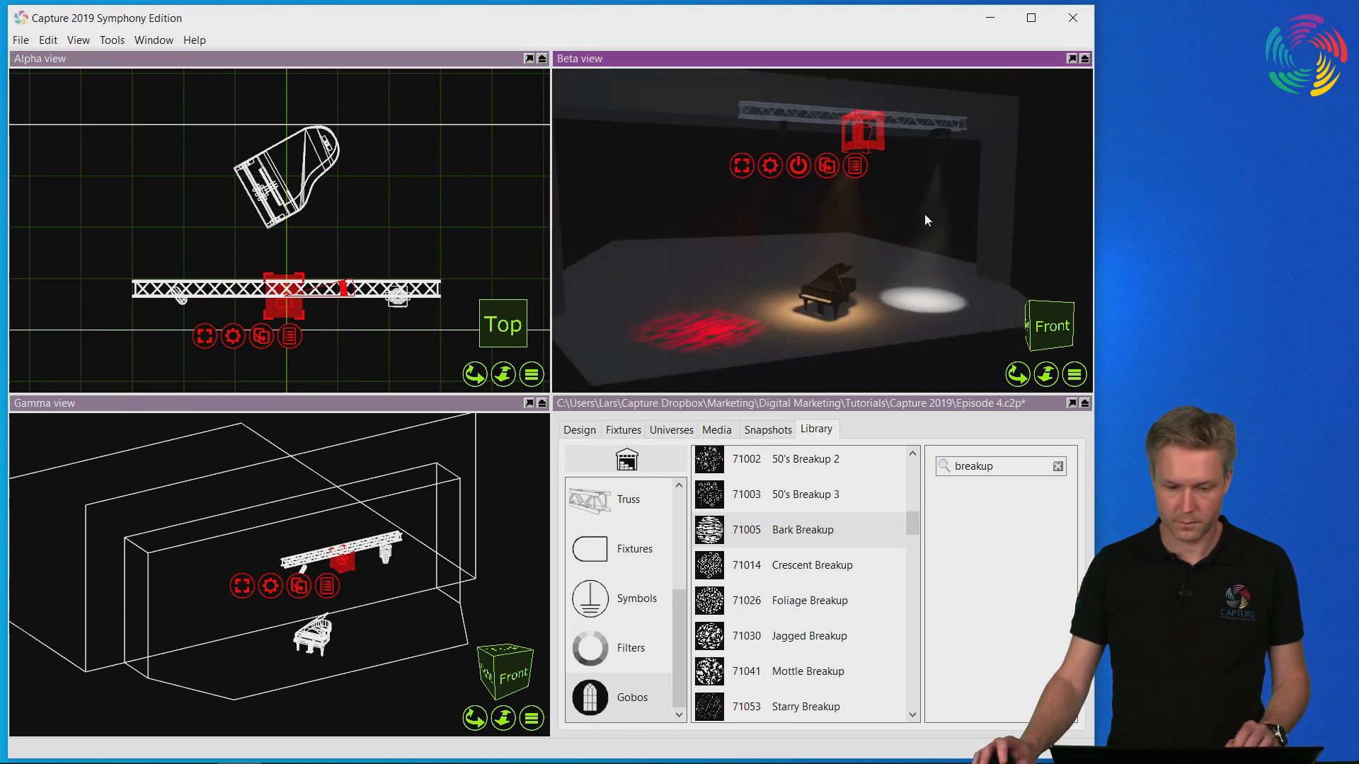
left_click(798, 167)
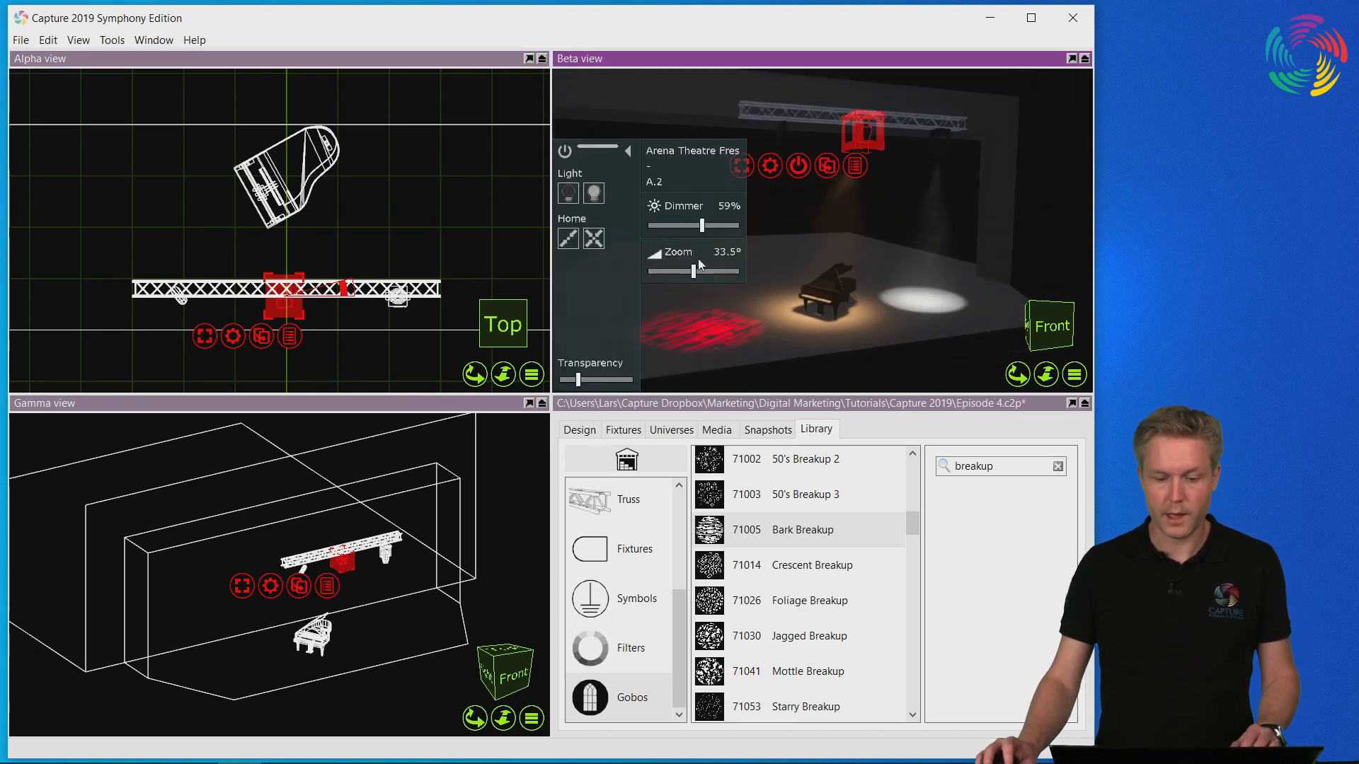
mouse_move(696, 273)
left_mouse_down()
mouse_move(669, 274)
mouse_move(716, 274)
mouse_move(700, 274)
left_mouse_up()
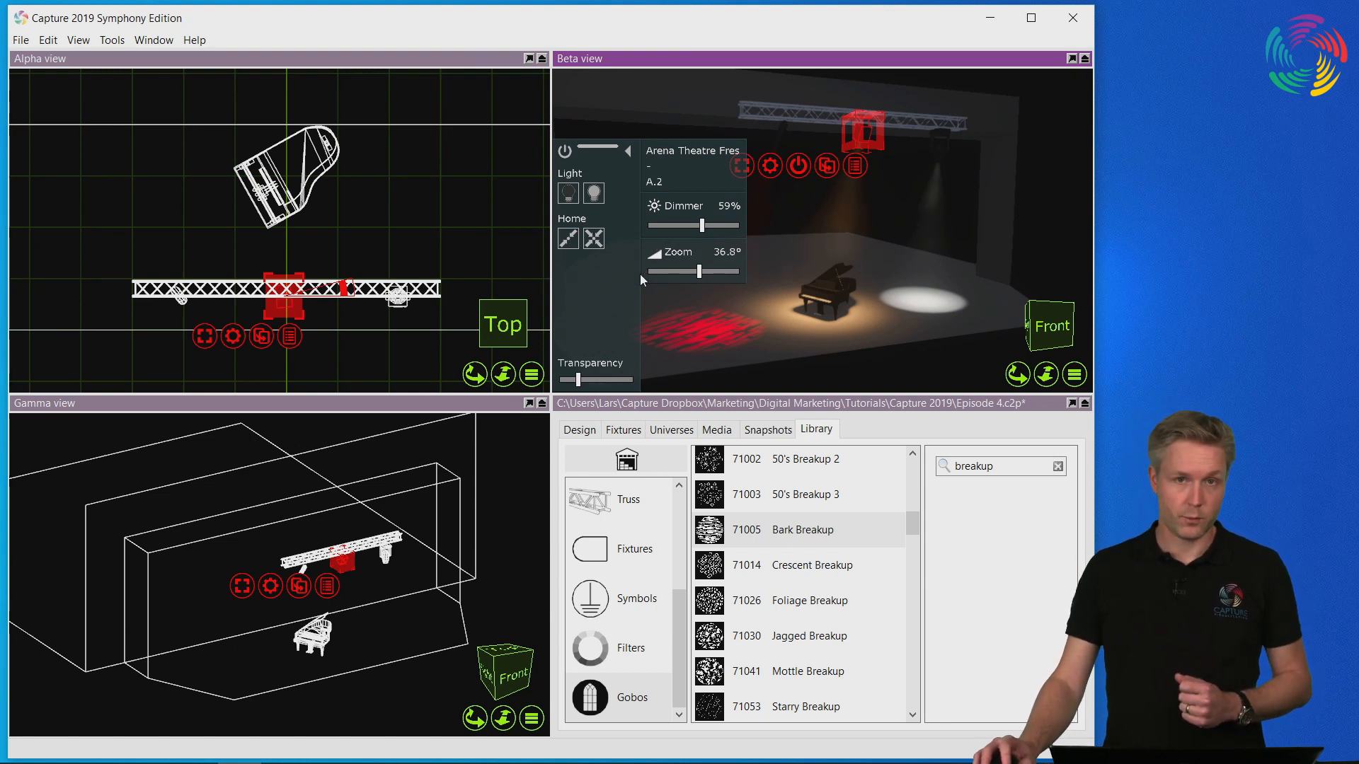
- Fit the Arena Theatre Fresnel in the middle of the truss with Barndoors as its external accessory
left_click(563, 153)
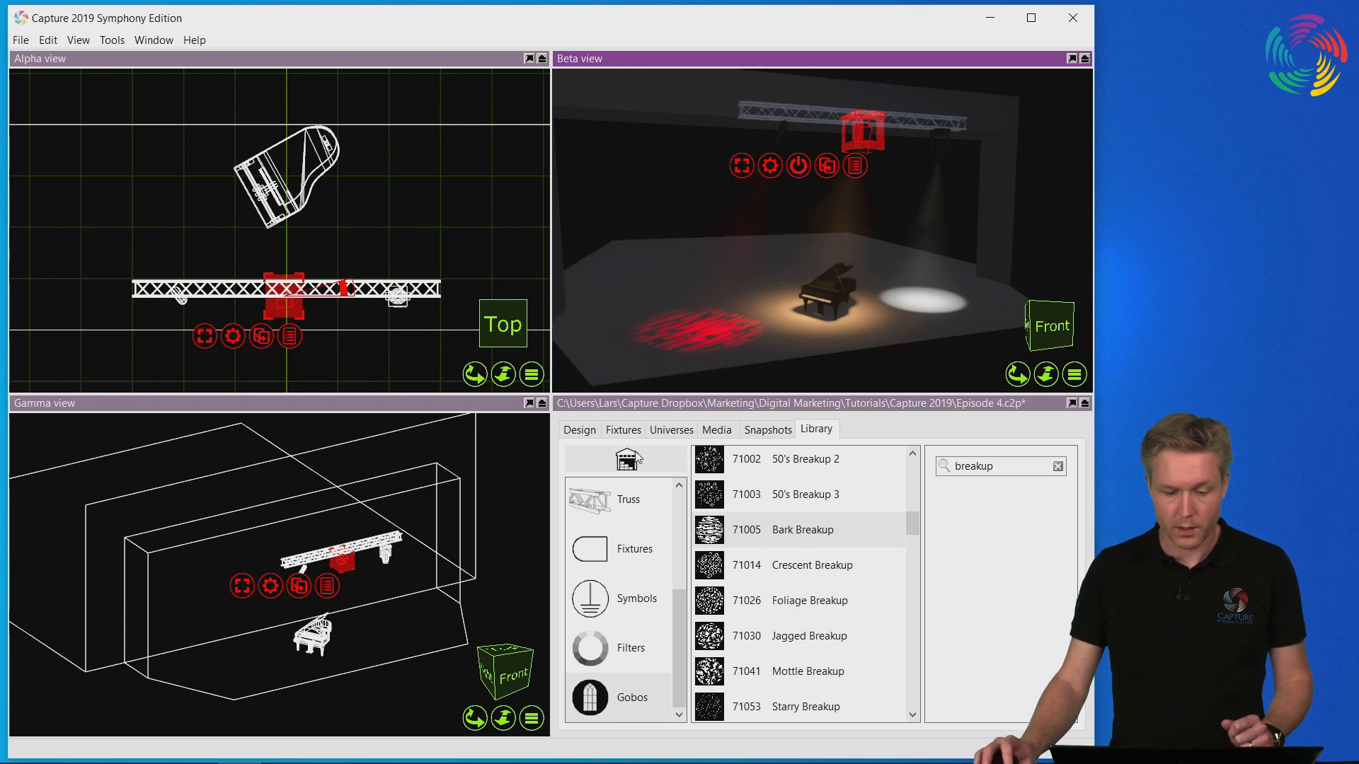
left_click(589, 432)
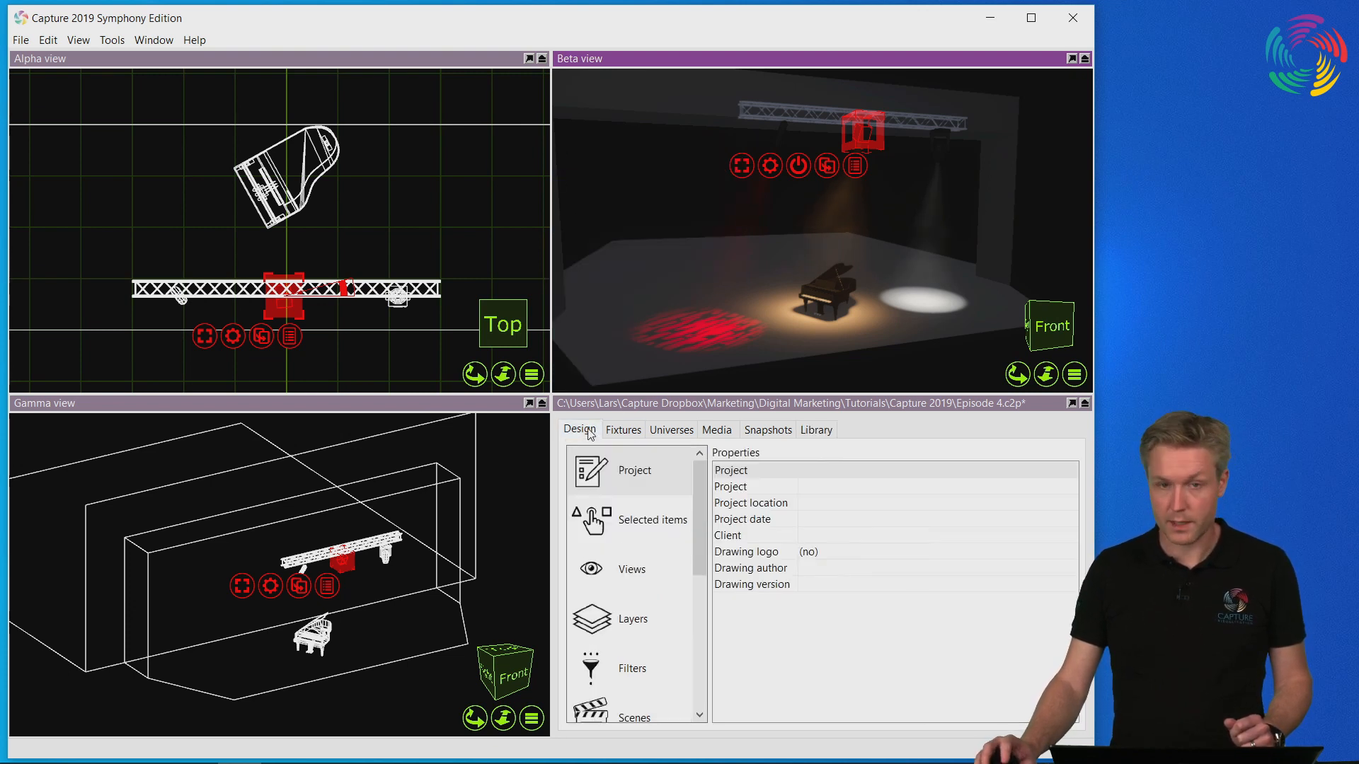
left_click(650, 517)
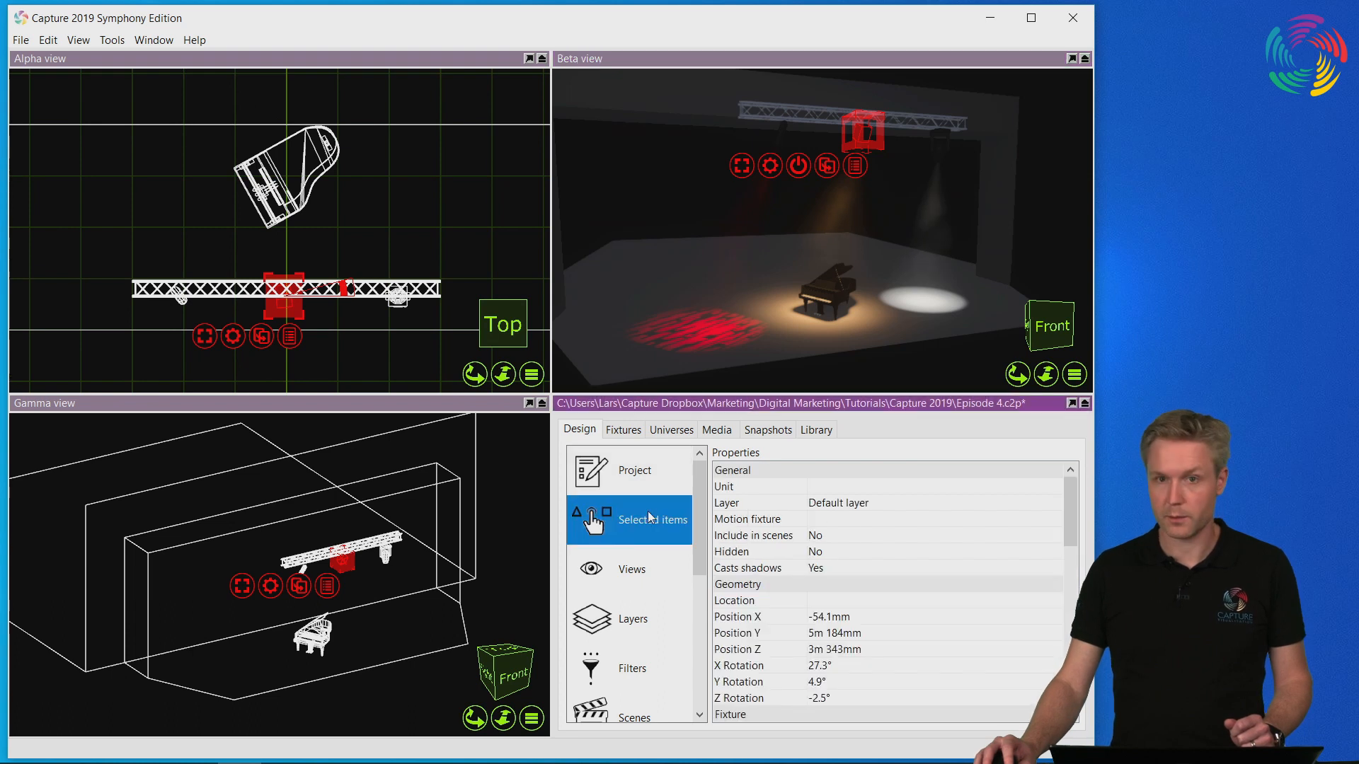
left_click_drag(1072, 534, 1060, 643)
left_click(774, 699)
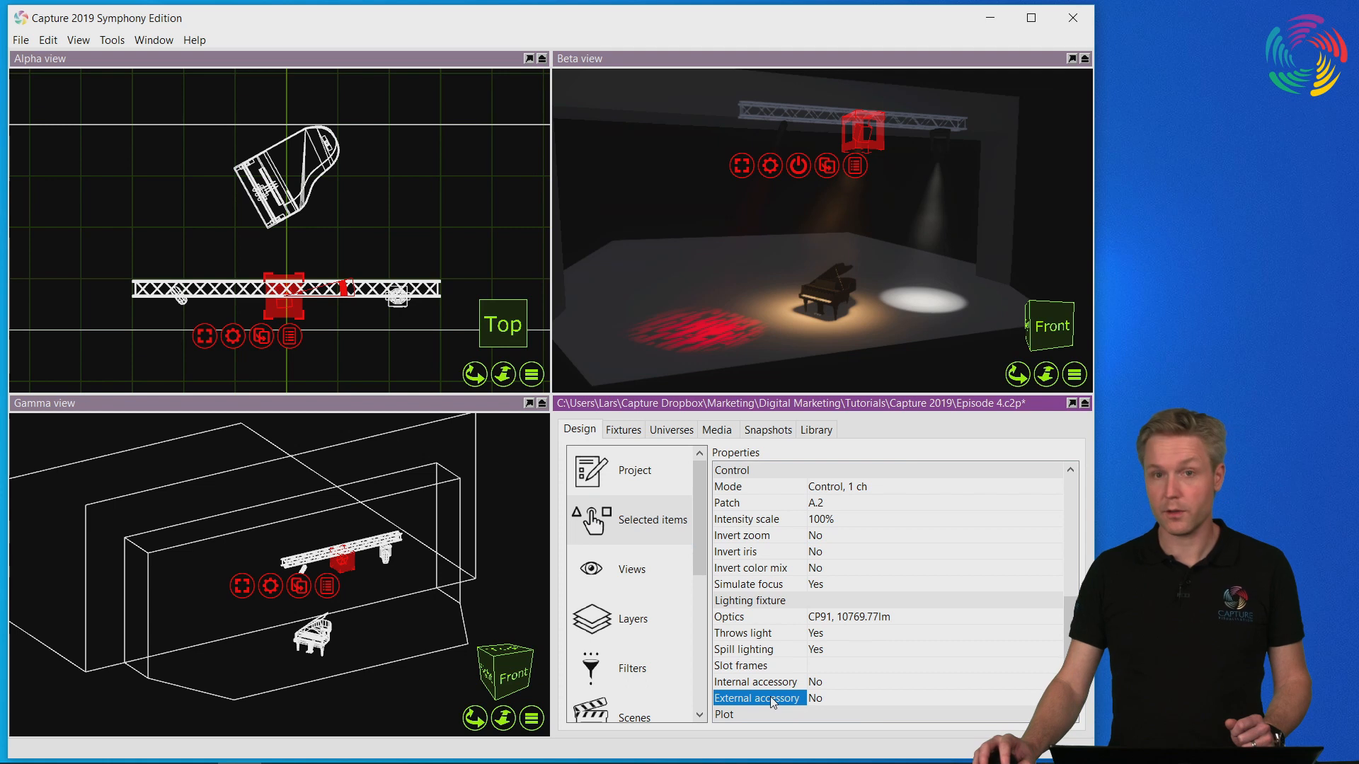
left_click(840, 700)
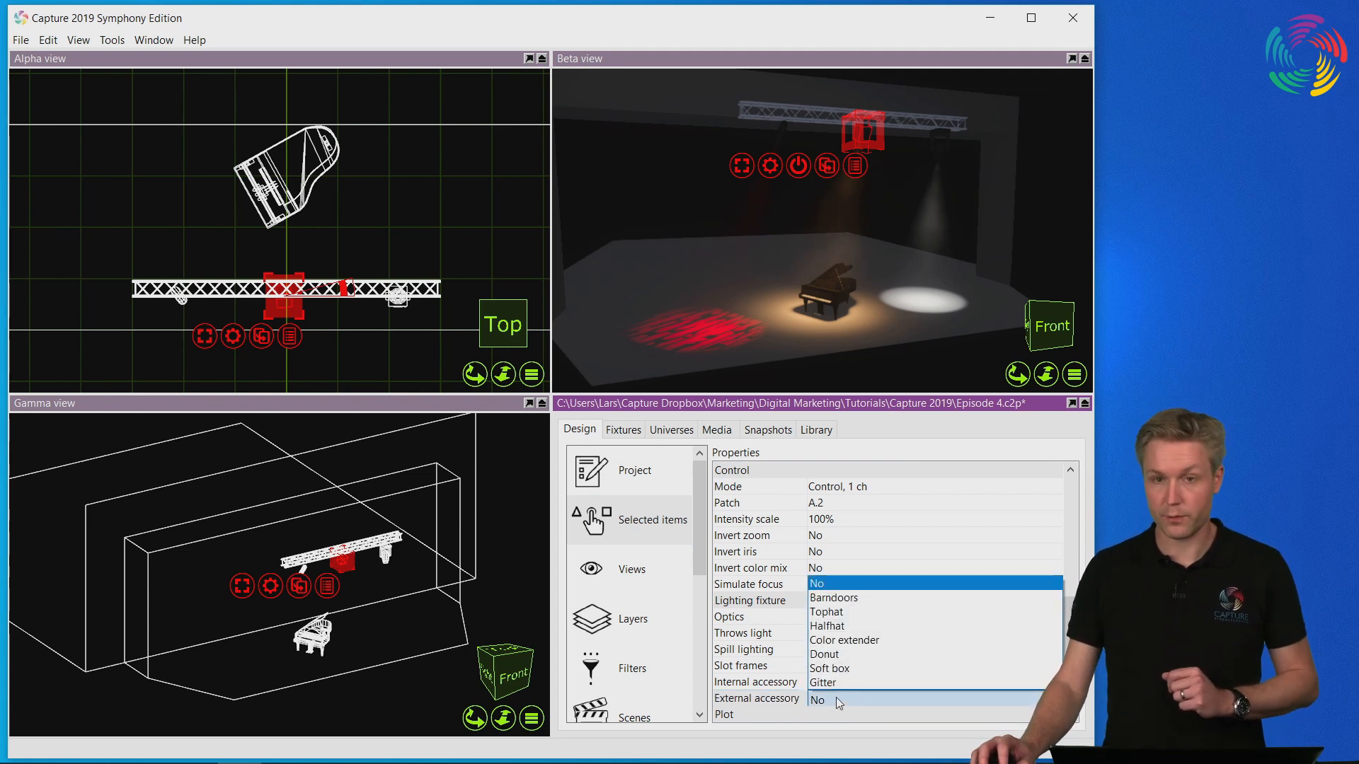
left_click(880, 602)
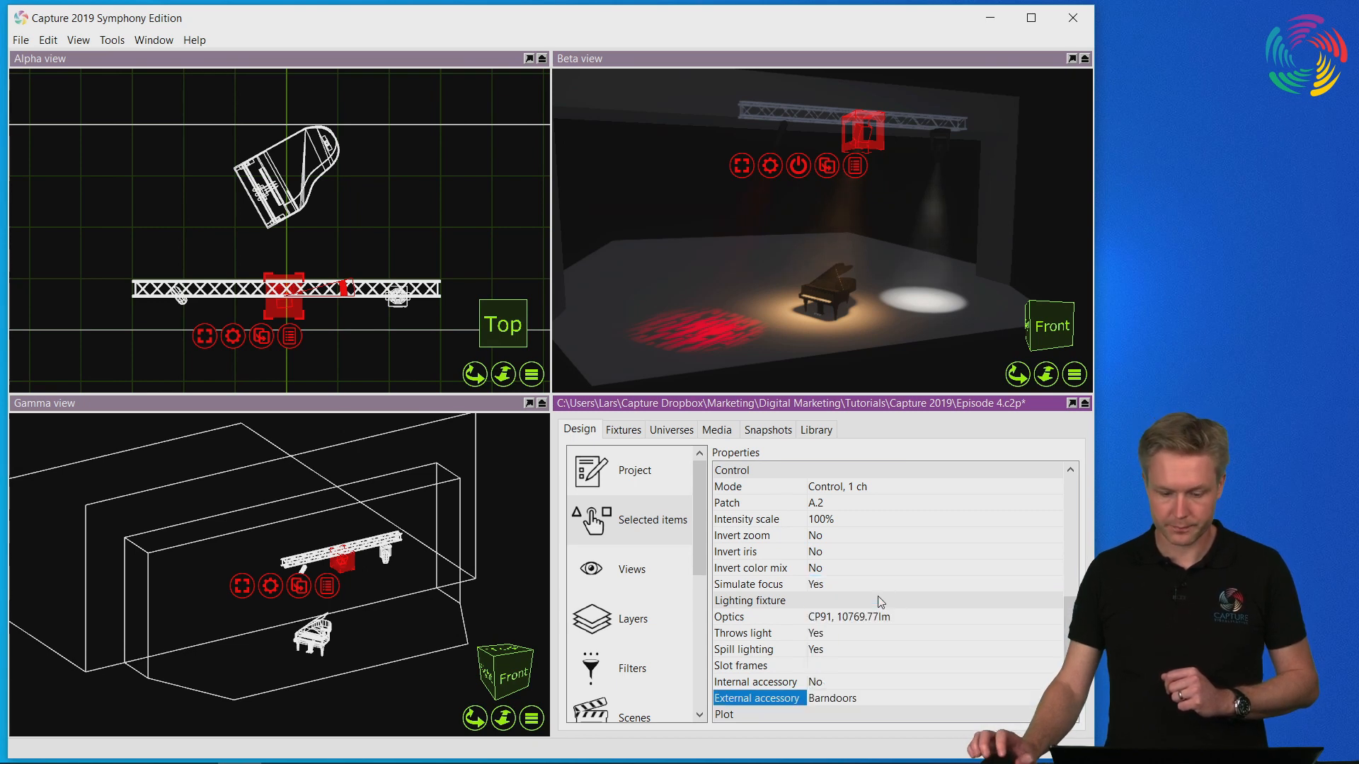
- Move the upper and both side barndoor blades of the Arena Theatre Fresnel partway into the beam and adjust their rotation
left_click(792, 168)
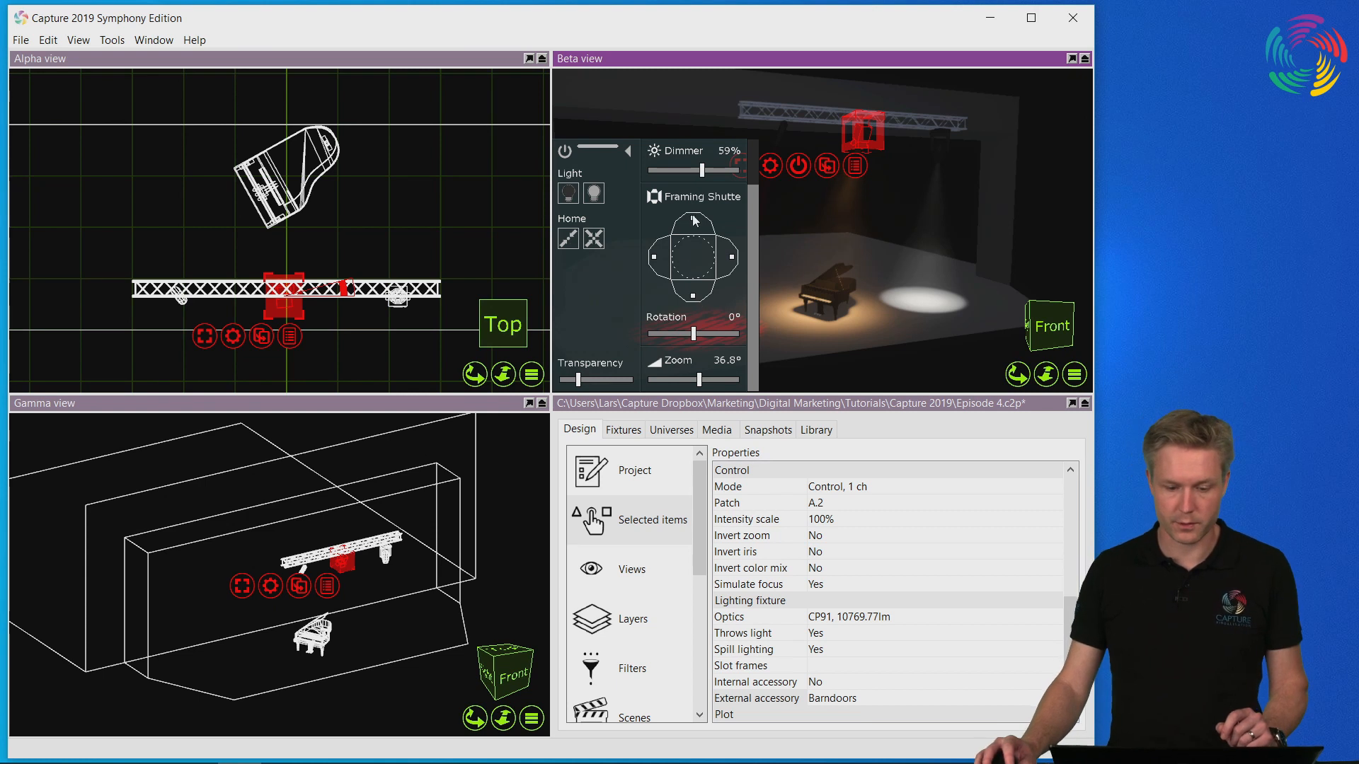
left_click_drag(692, 218, 672, 257)
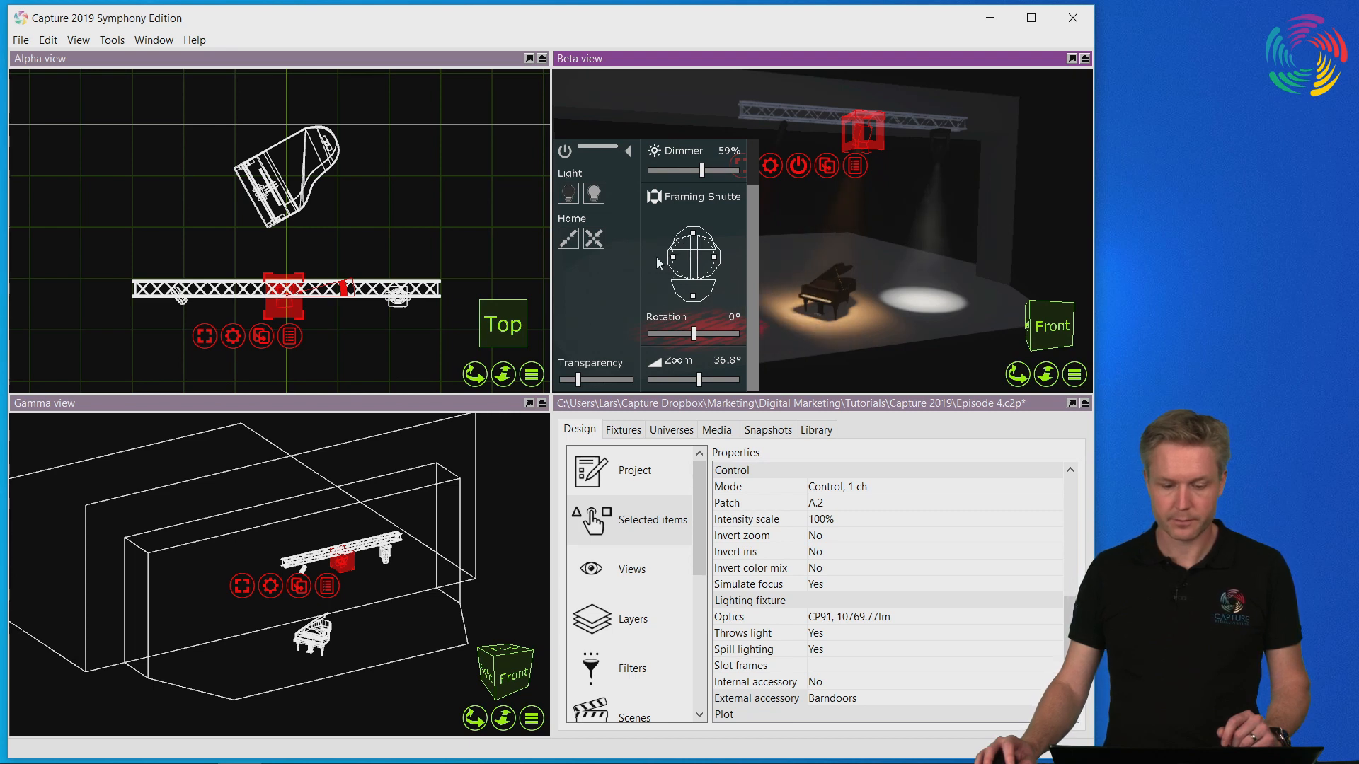
left_click_drag(694, 338, 668, 330)
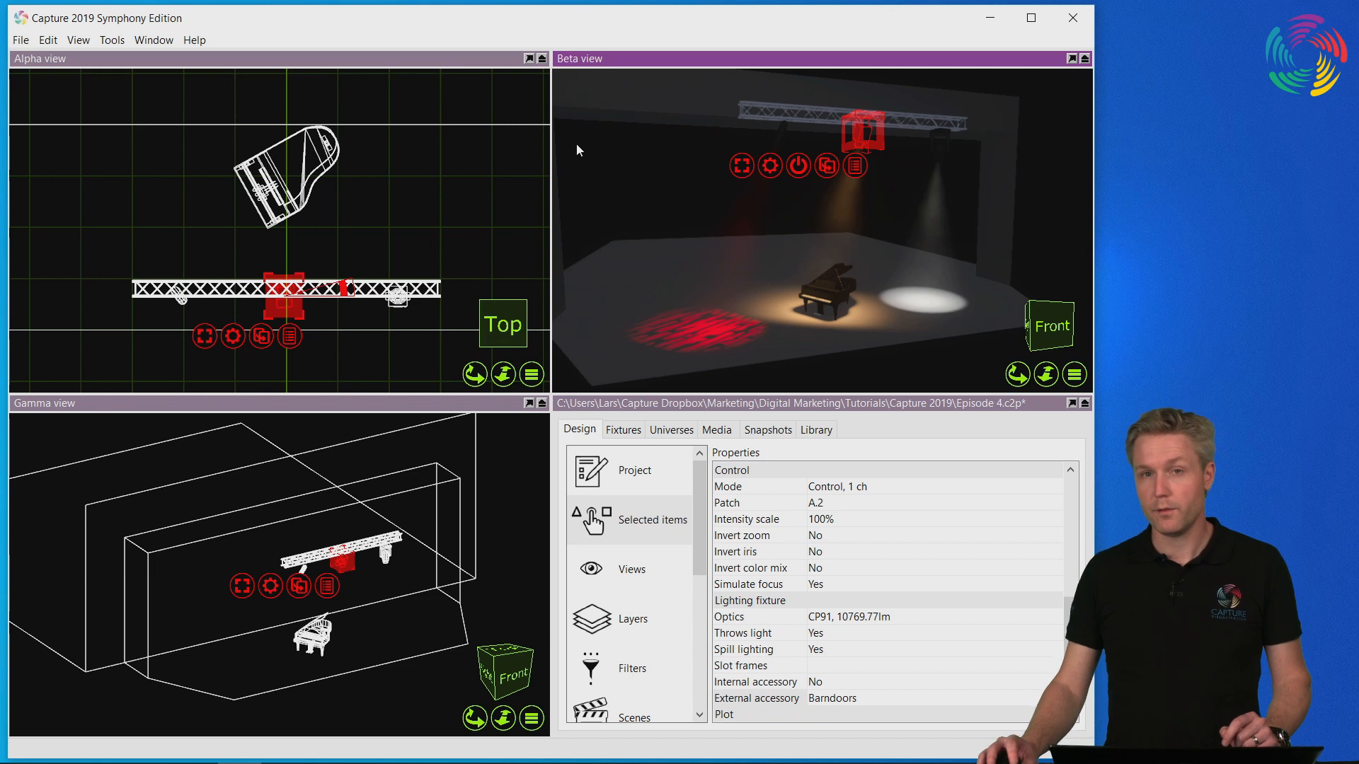
- Review the full range of light controls on the Scenius Profile at the end of the truss
left_click(397, 296)
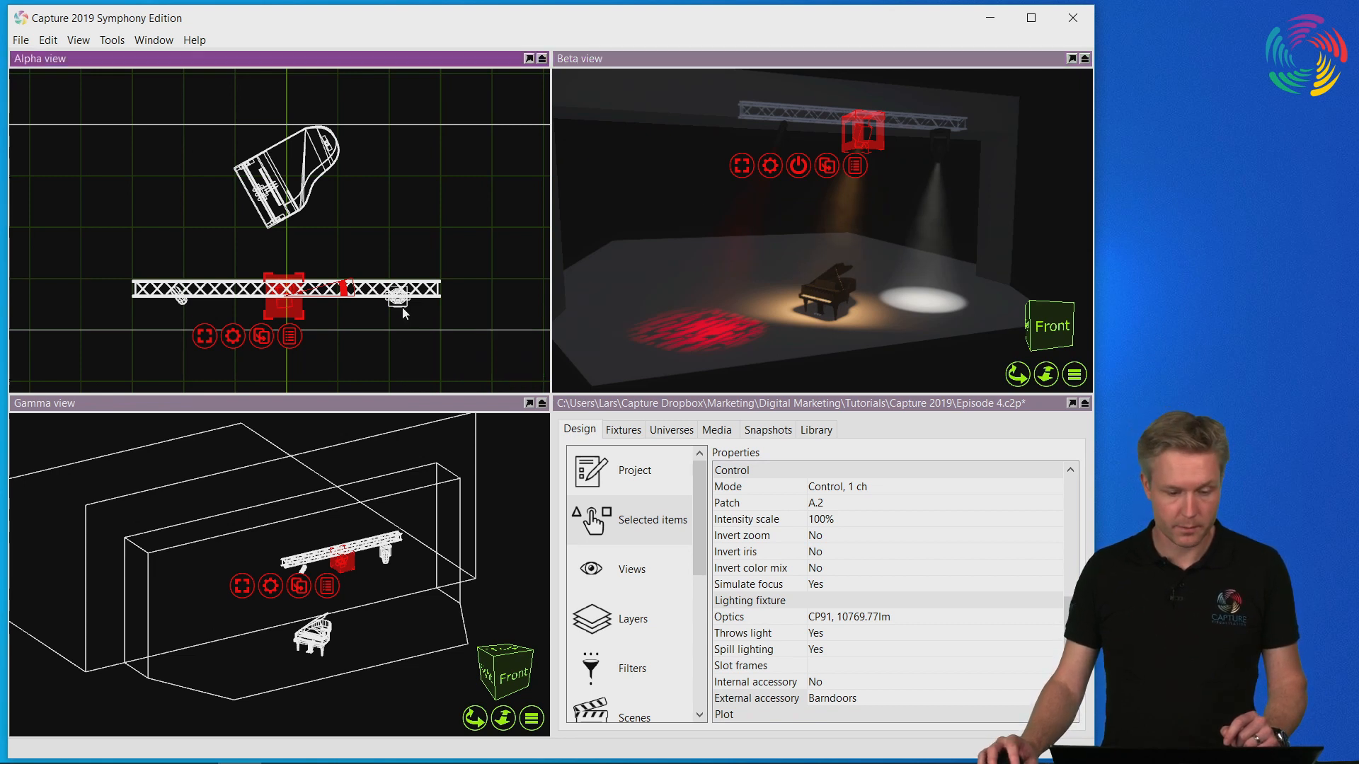
left_click(875, 186)
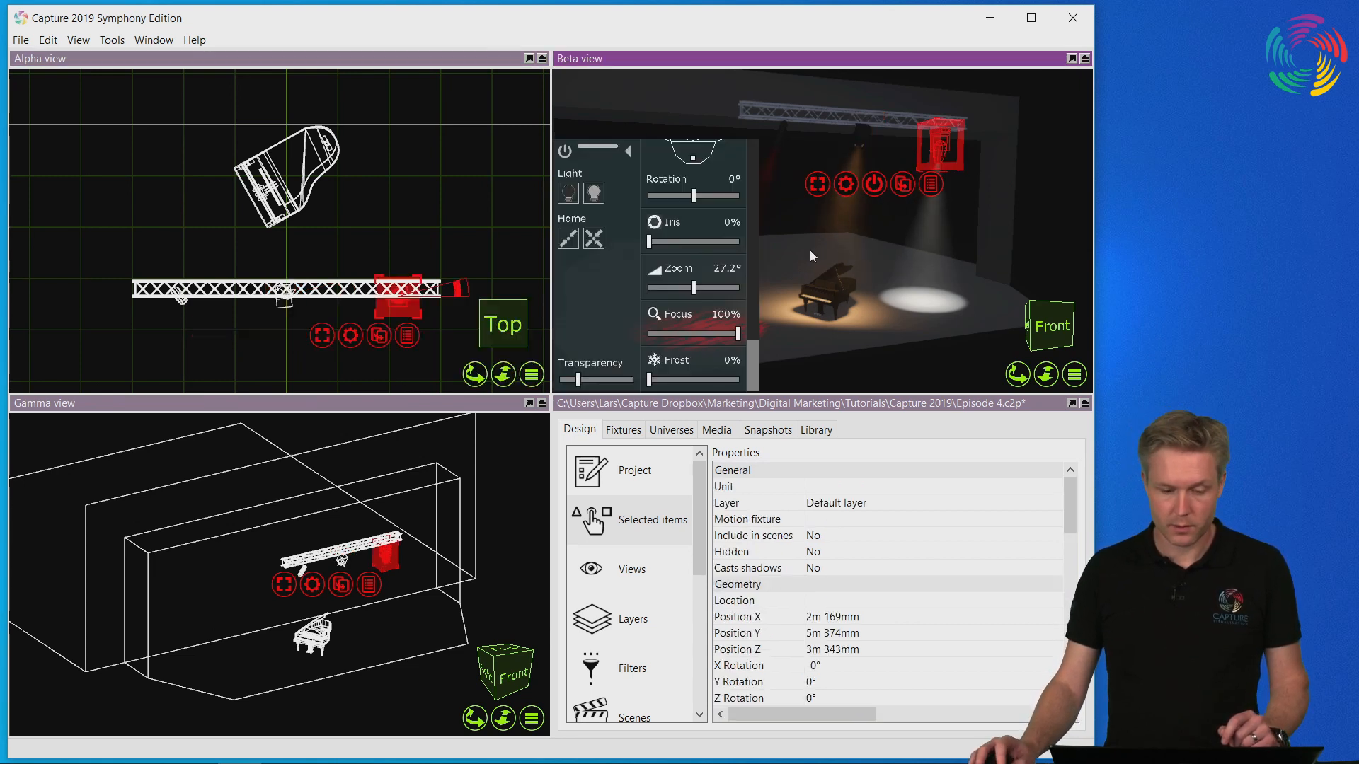
left_click_drag(752, 363, 748, 159)
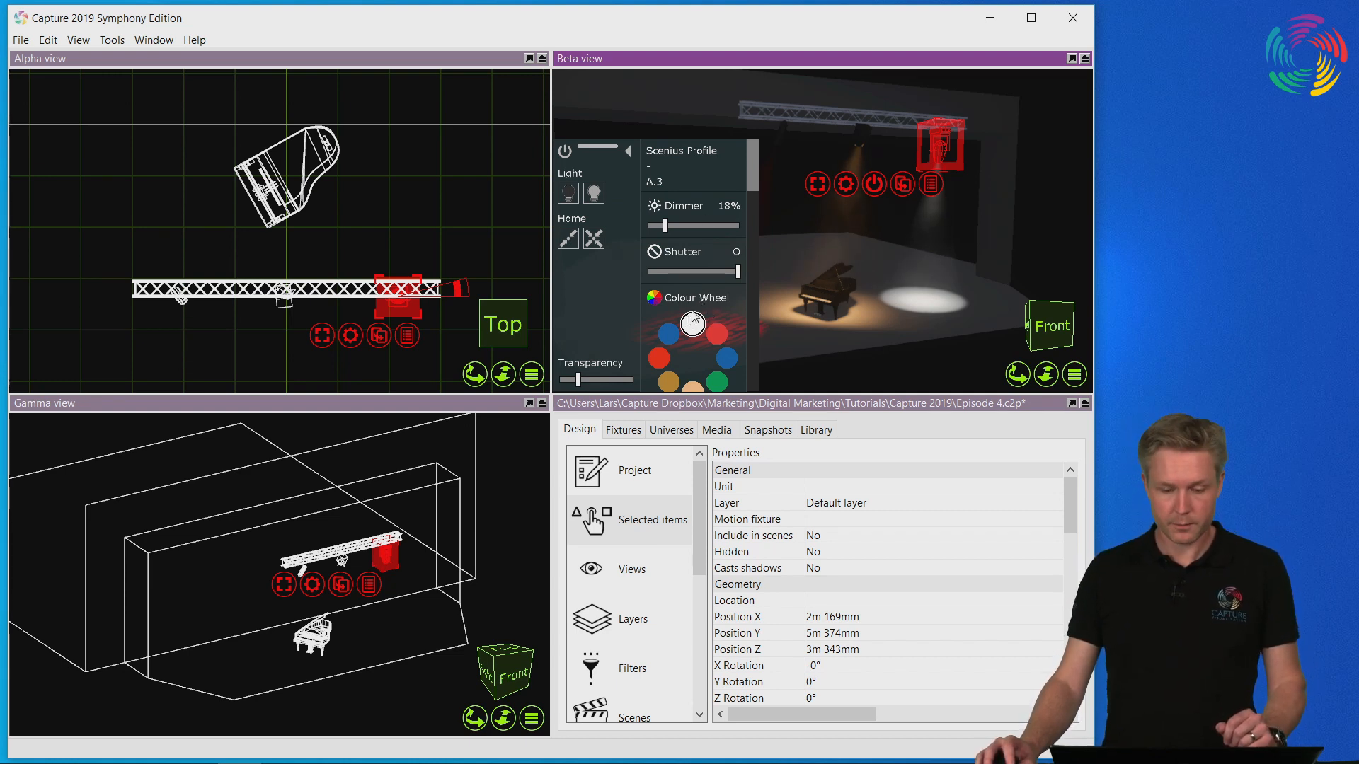
left_click_drag(752, 172, 754, 374)
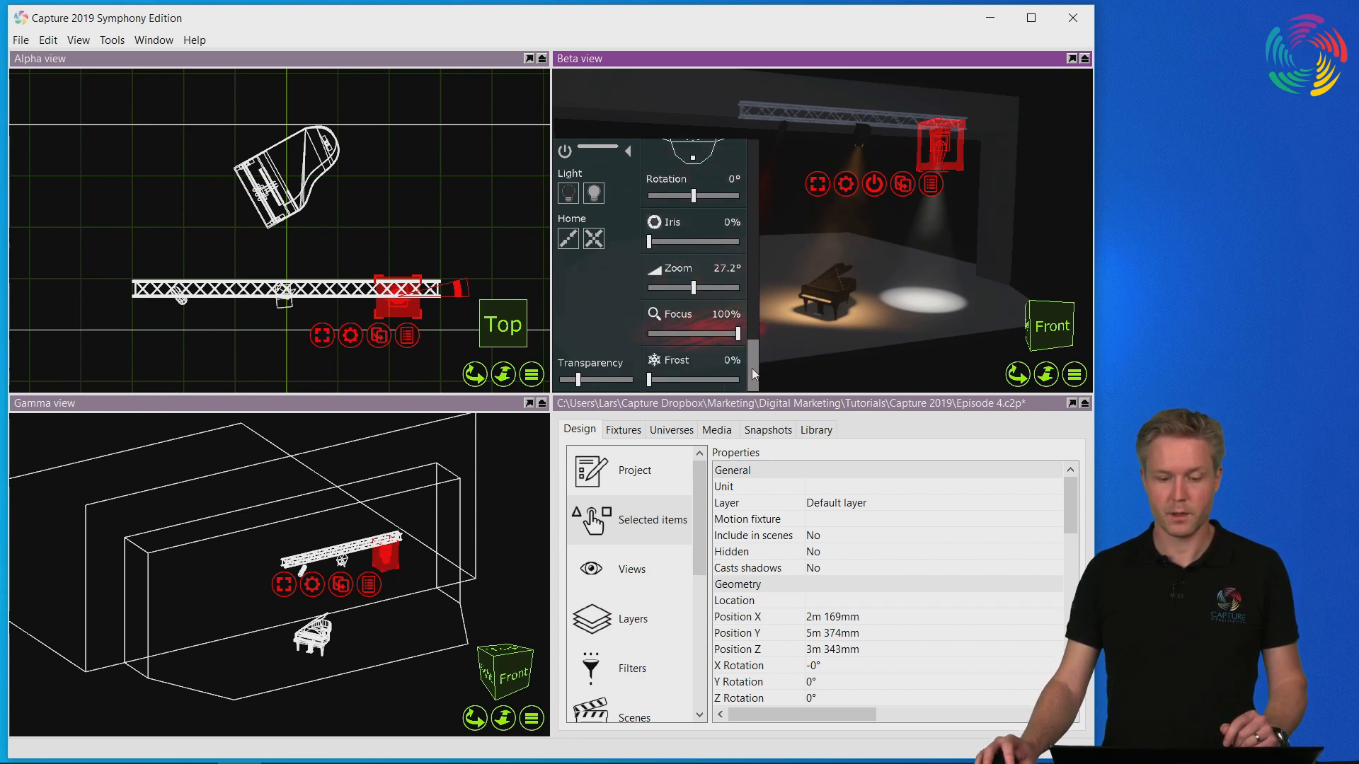
left_click(563, 152)
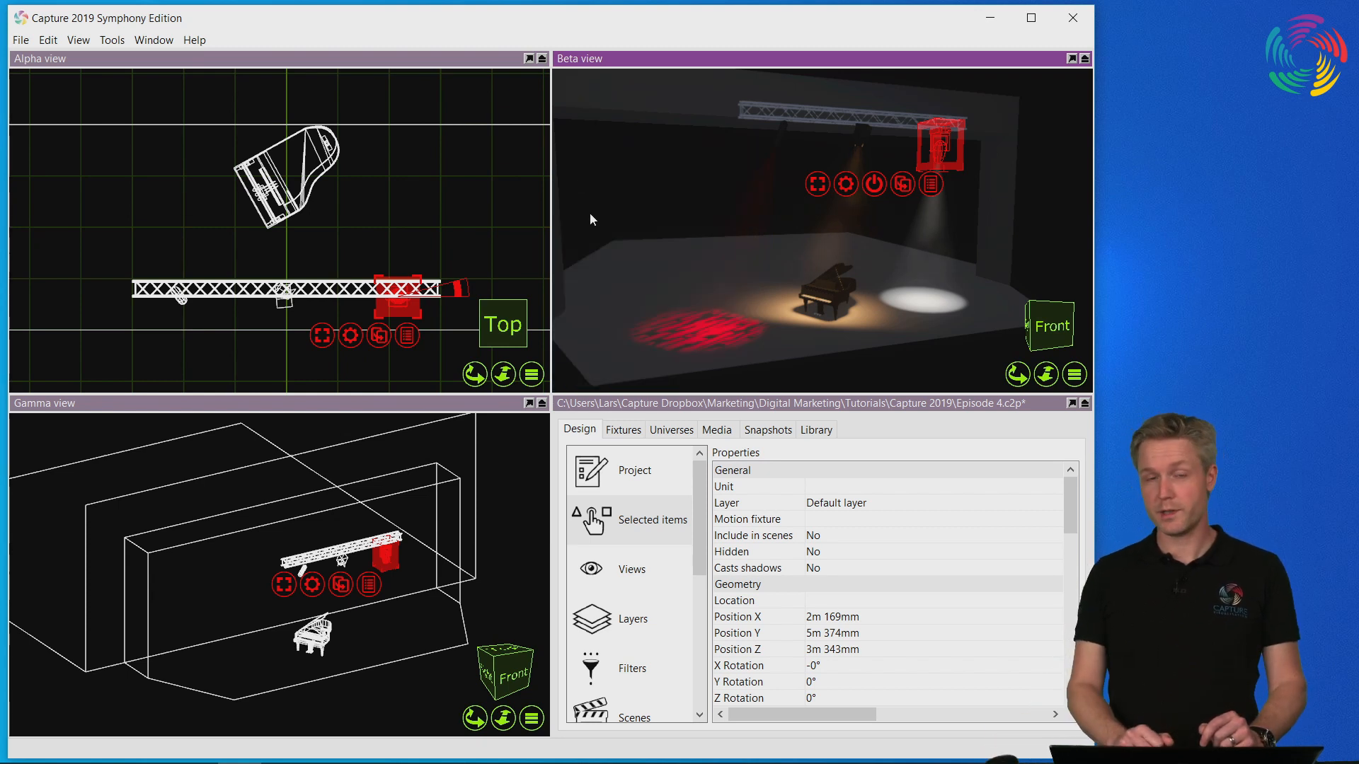